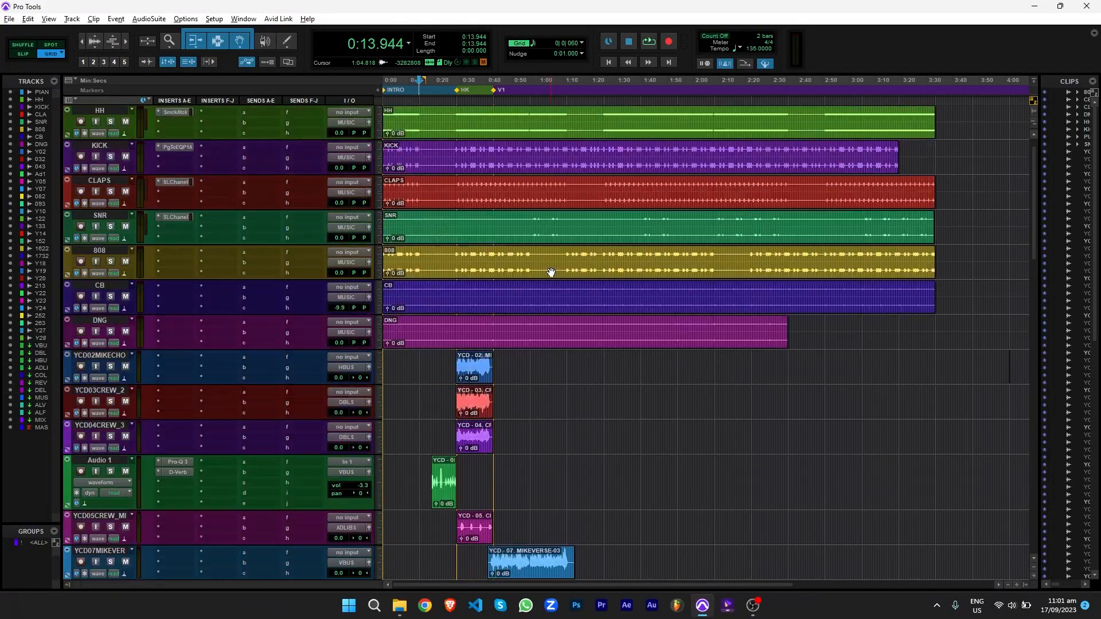
Play the session from the intro and look over its tracks, from the instrumental stems through the vocal takes to the buses
scroll(551, 272, "down", 15)
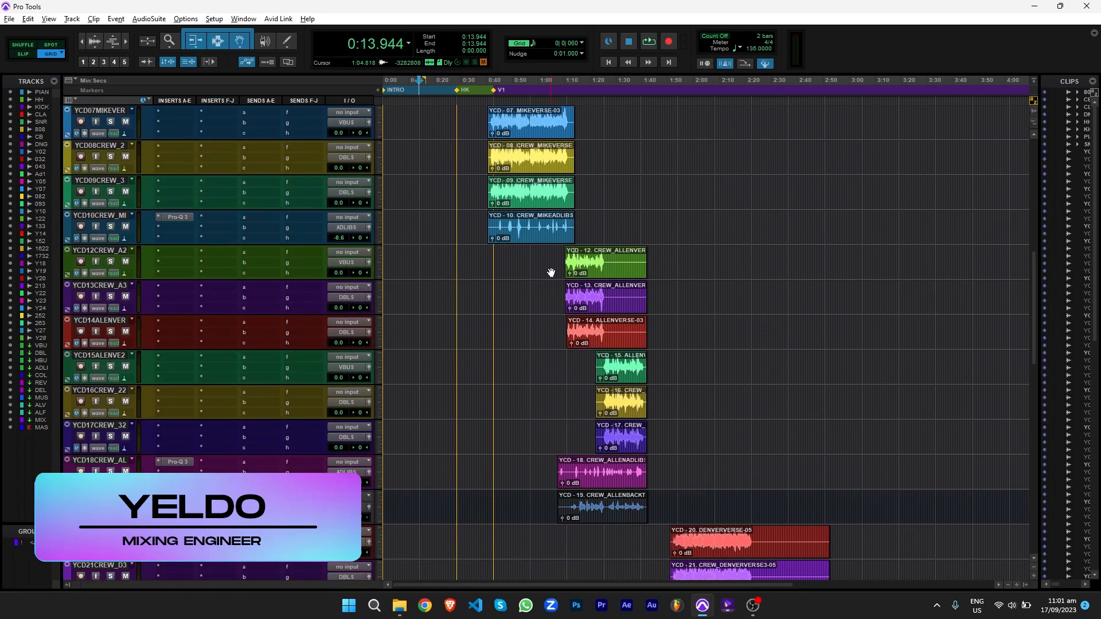
scroll(551, 272, "up", 15)
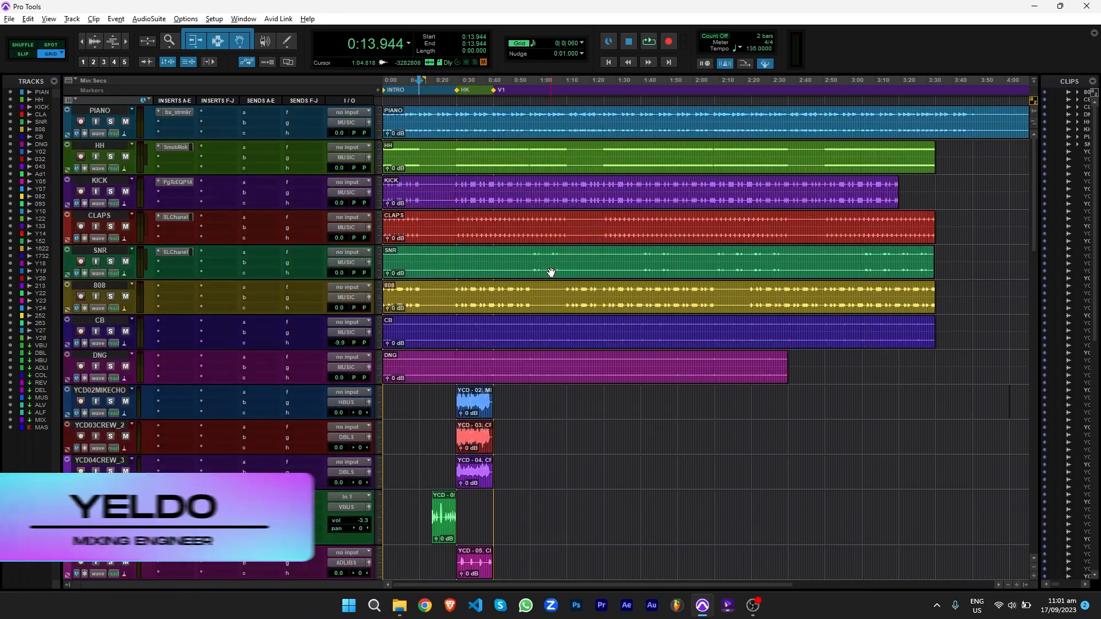
key("space")
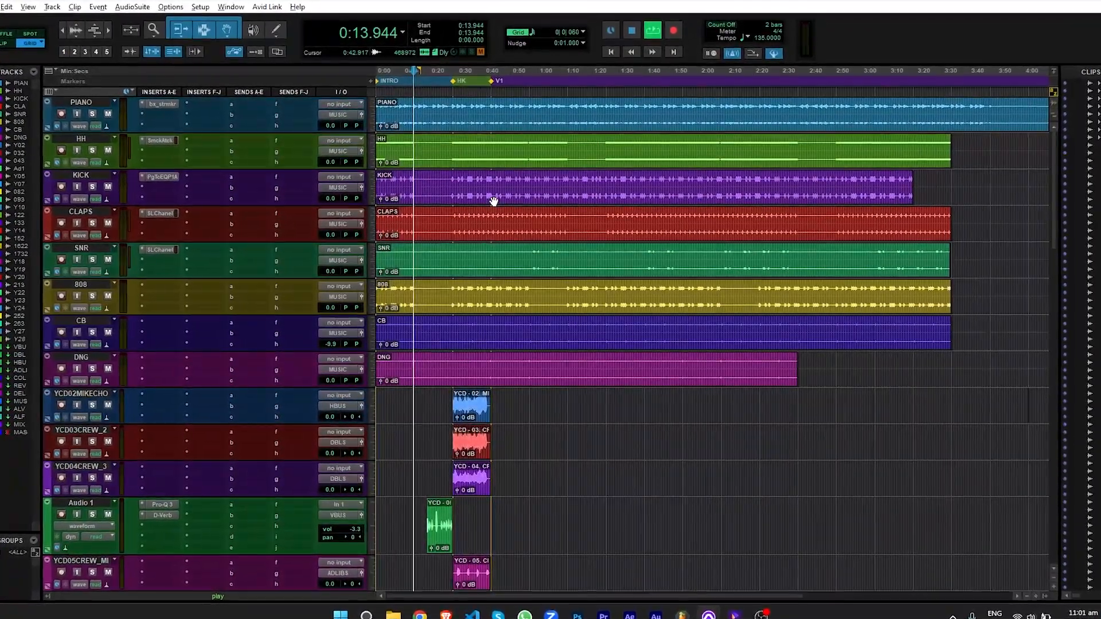
scroll(503, 378, "down", 6)
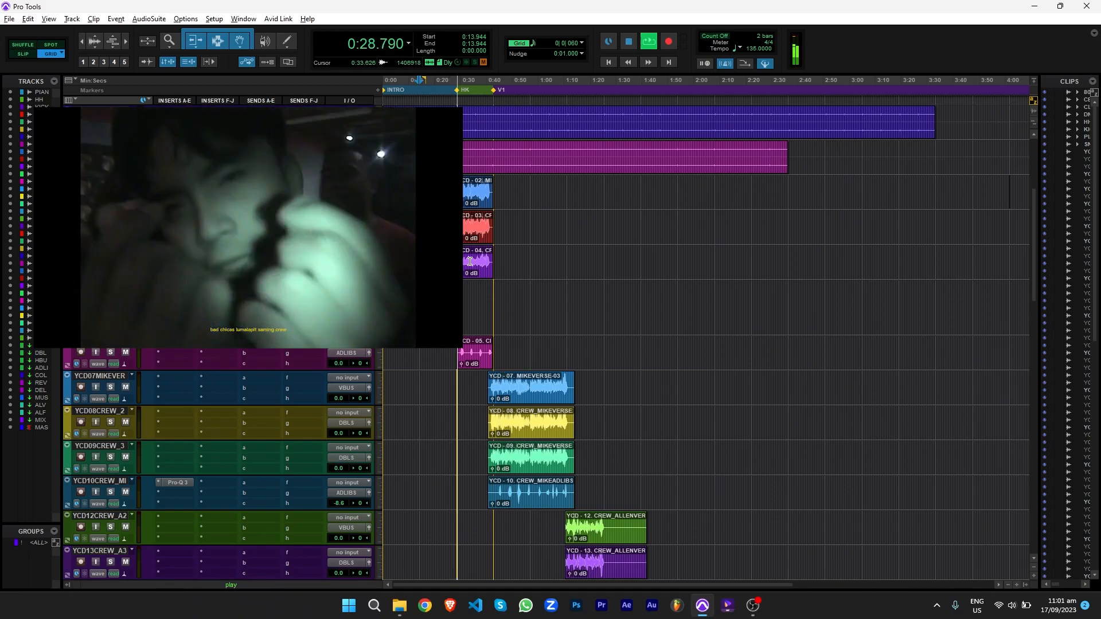
key("t")
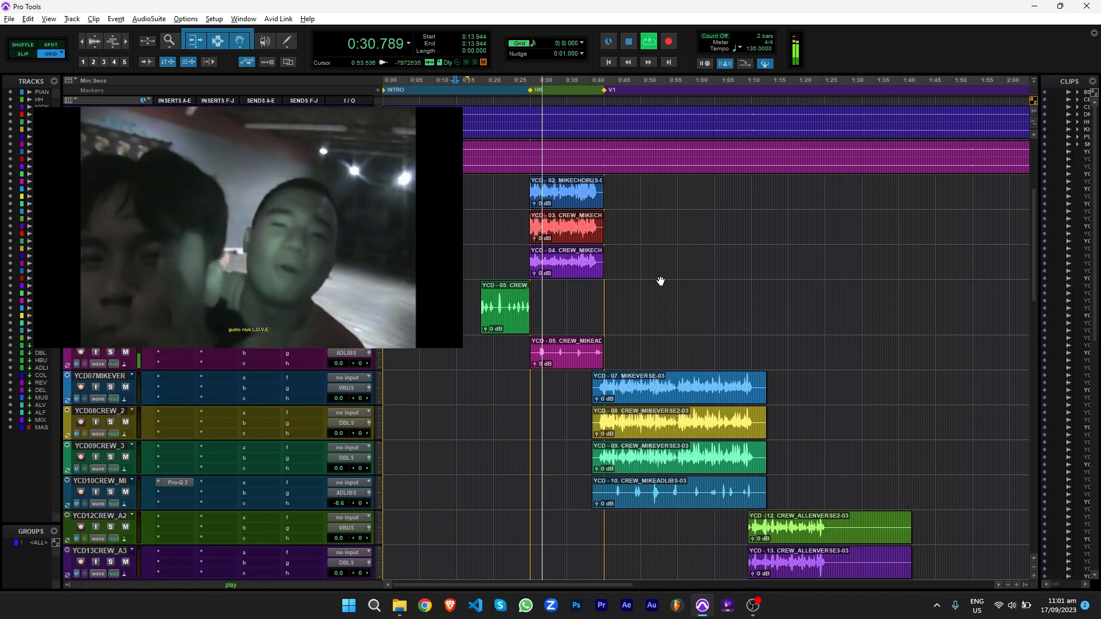
scroll(660, 281, "down", 10)
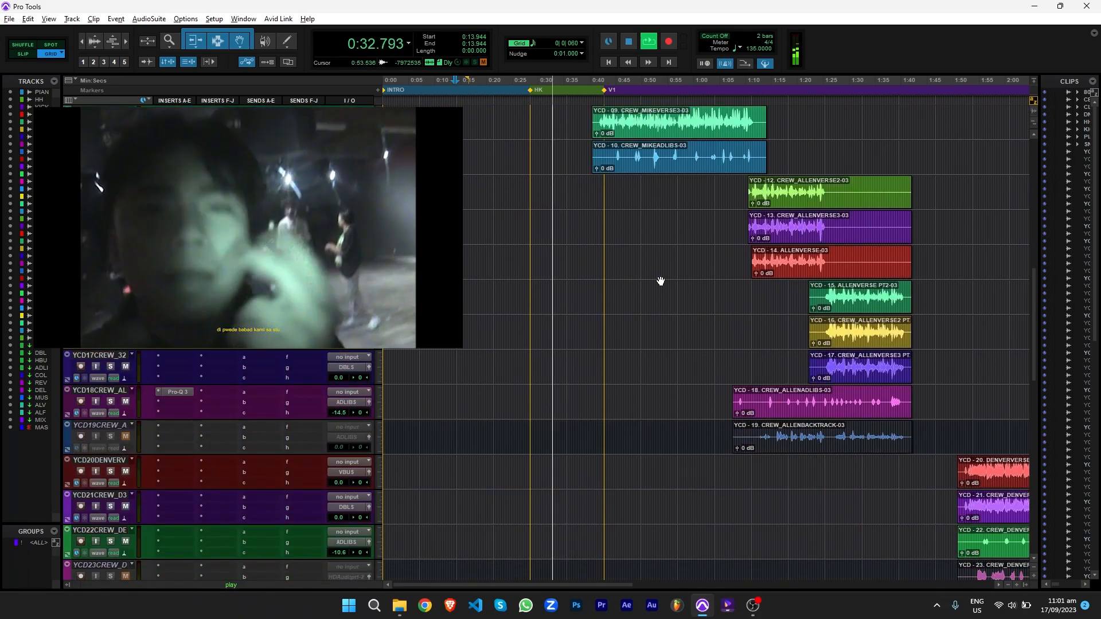
scroll(660, 281, "down", 15)
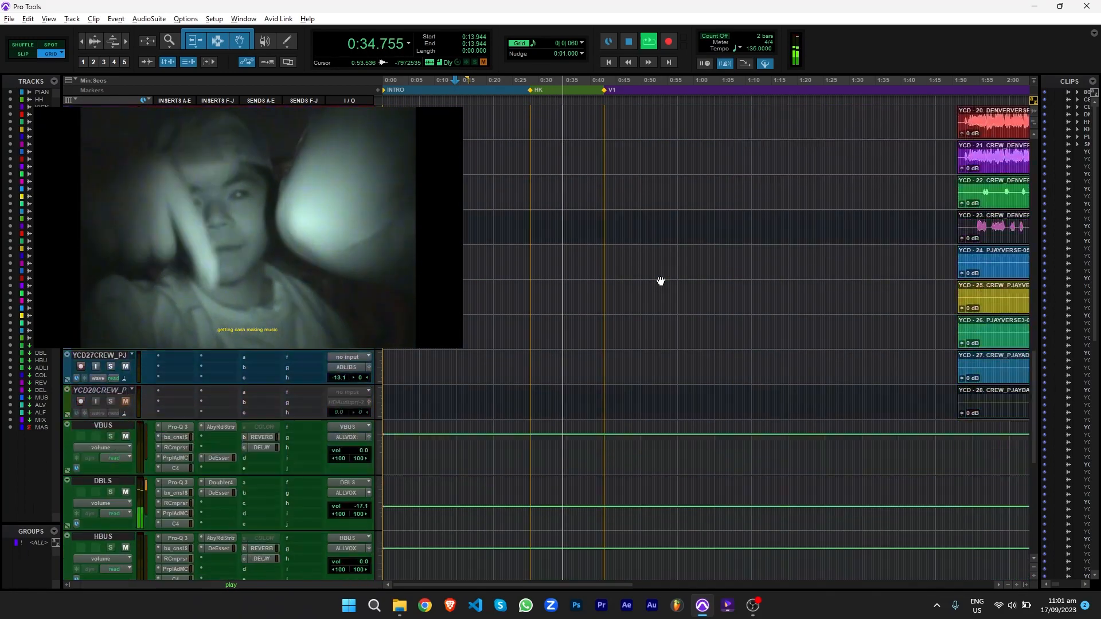
scroll(660, 281, "up", 15)
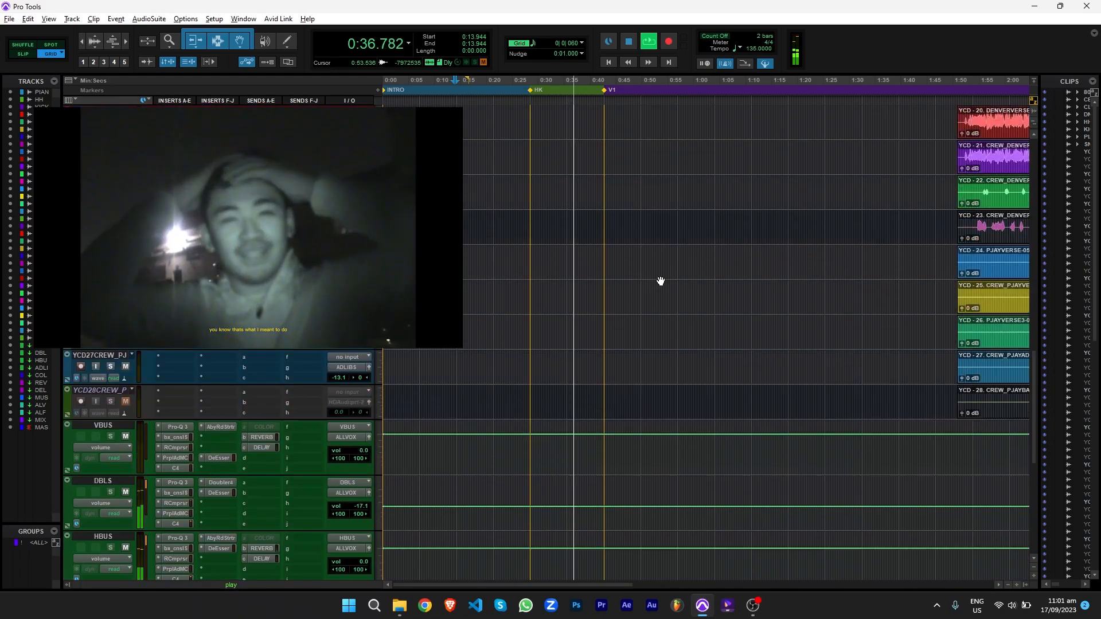
scroll(660, 281, "up", 10)
scroll(660, 280, "up", 5)
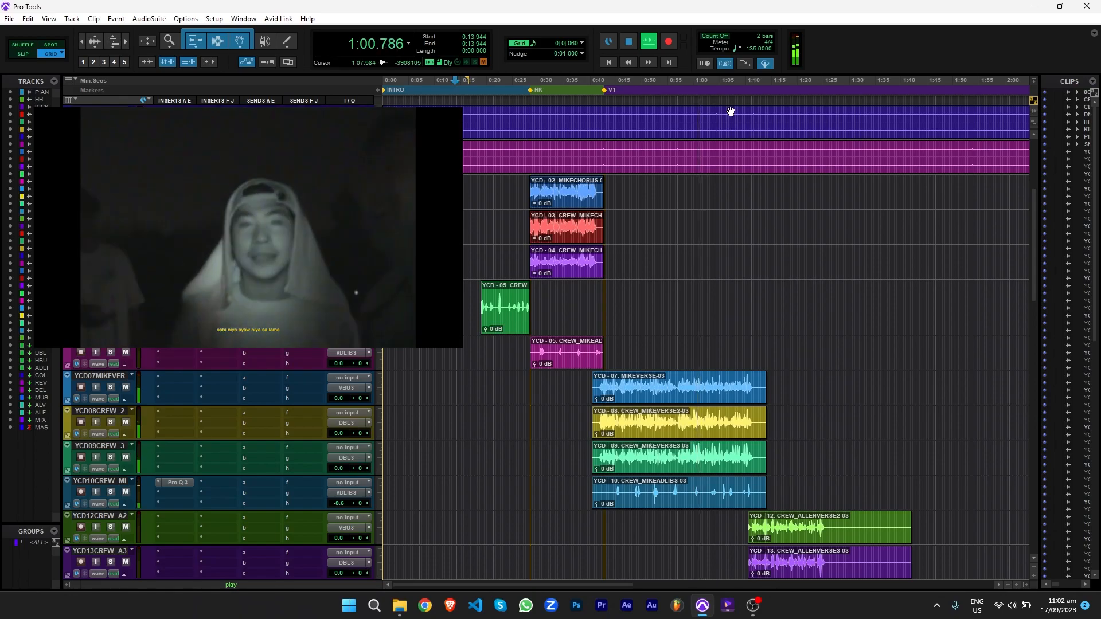
Set the grid resolution to 1/4 note and stop playback
left_click(581, 43)
left_click(583, 46)
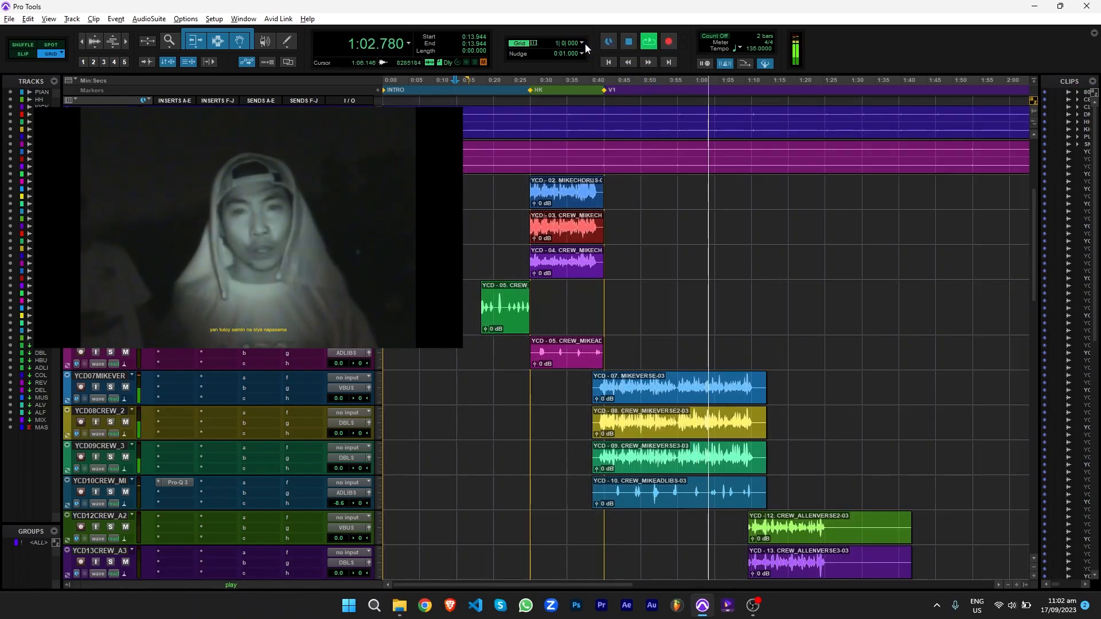
left_click(580, 42)
left_click(598, 110)
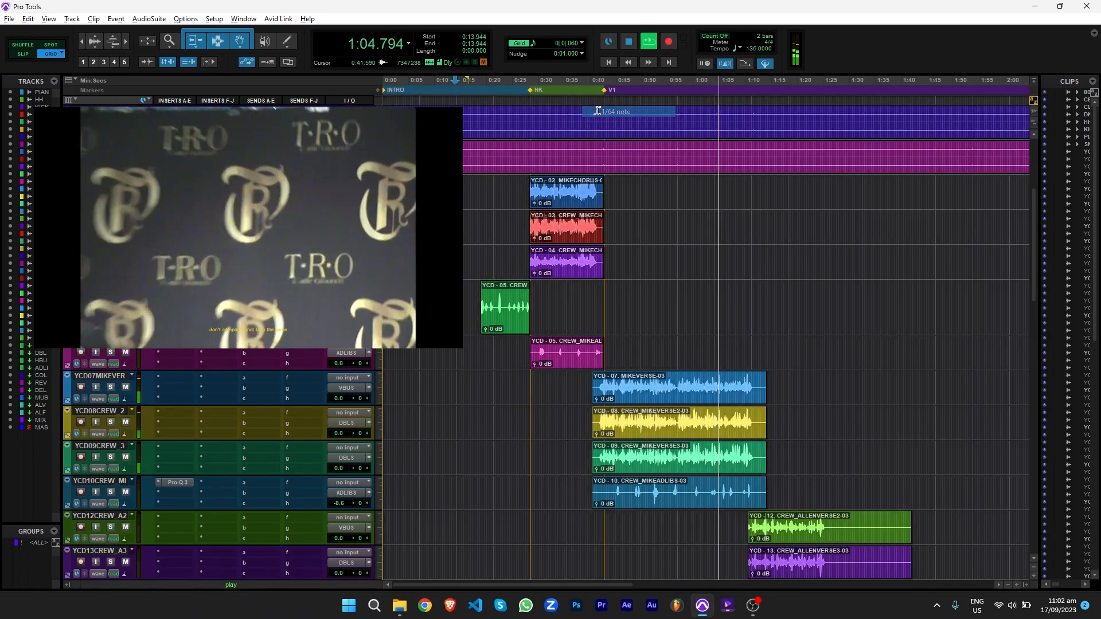
left_click(581, 42)
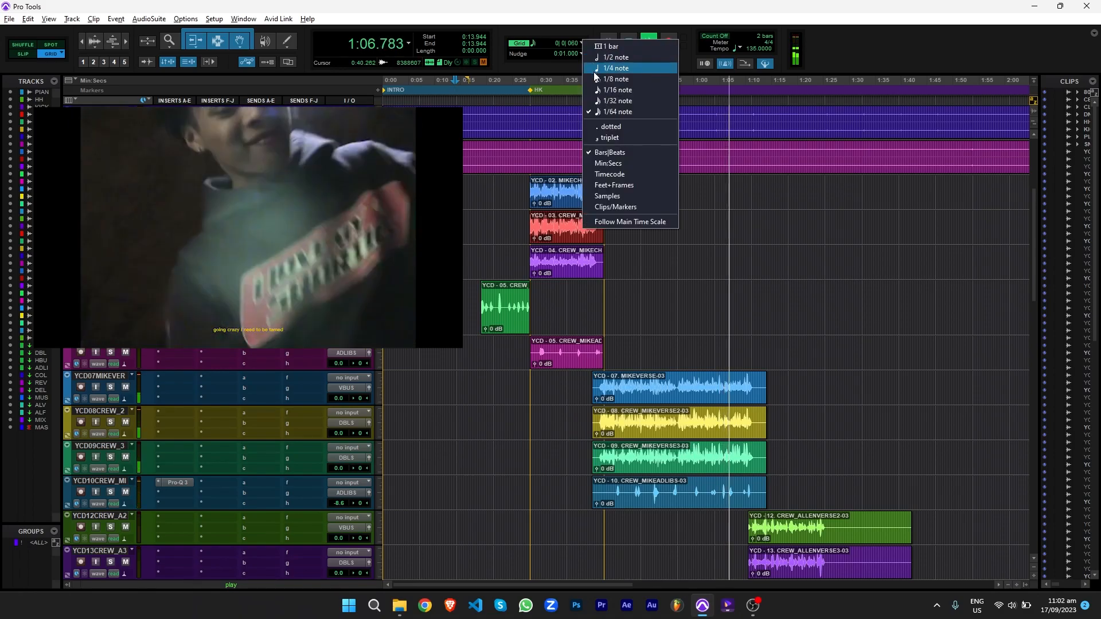
left_click(598, 69)
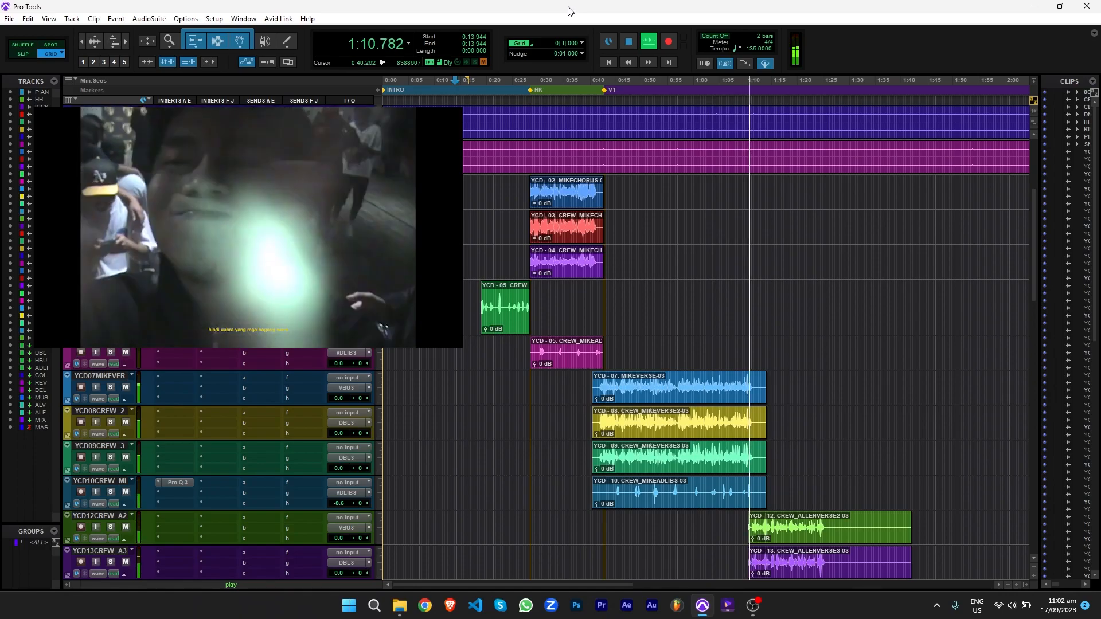
key("space")
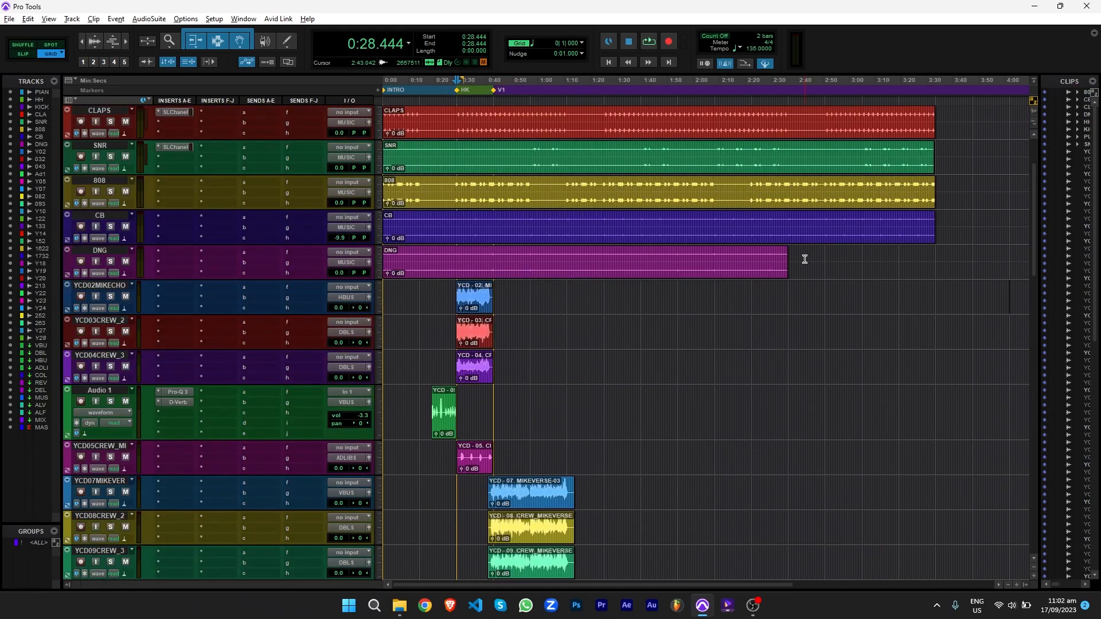
Move the playback position to the HK marker and play the PIANO track soloed
left_click_drag(804, 257, 269, 41)
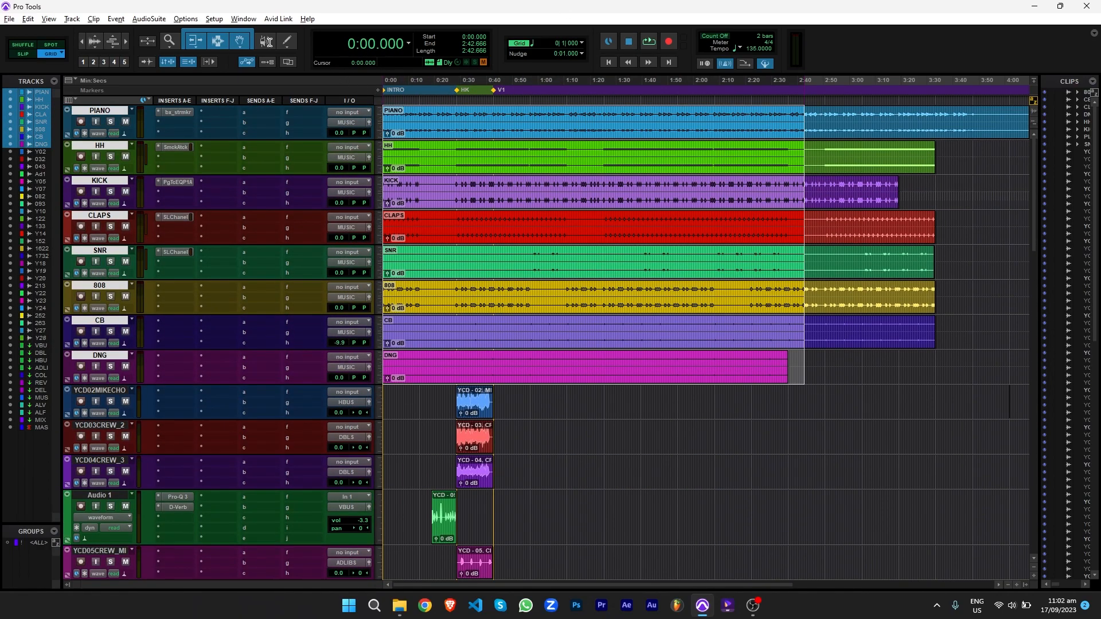
left_click(458, 91)
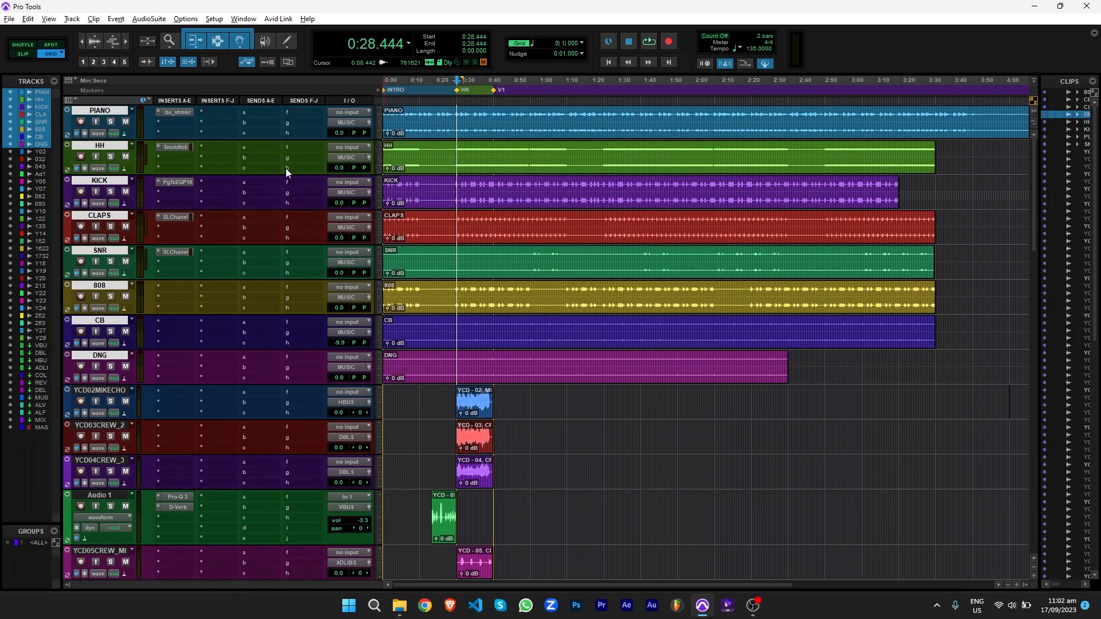
left_click(111, 122)
key("space")
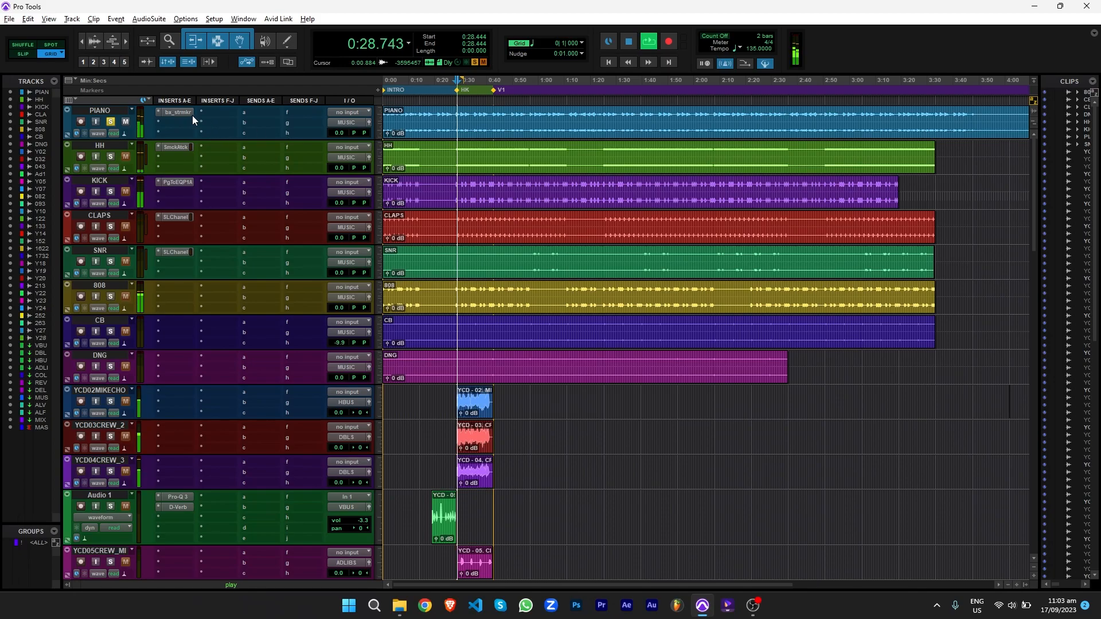
Inspect the bx_stereomaker plug-in on the PIANO track during playback, stop playback and close the plug-in
left_click(190, 113)
left_click_drag(703, 216, 704, 282)
key("space")
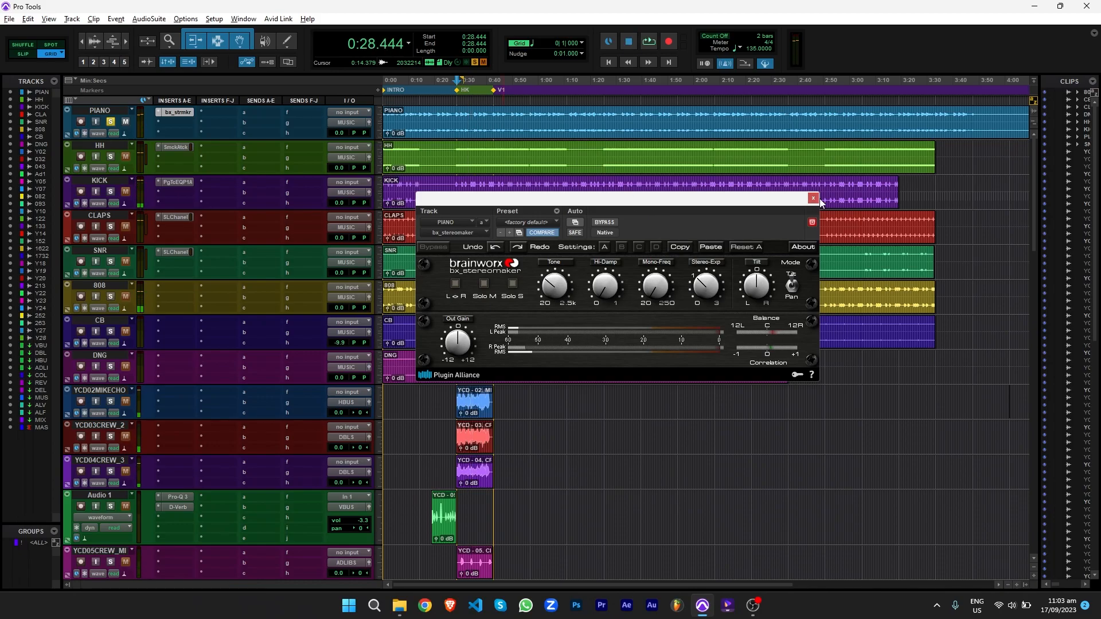
left_click(813, 198)
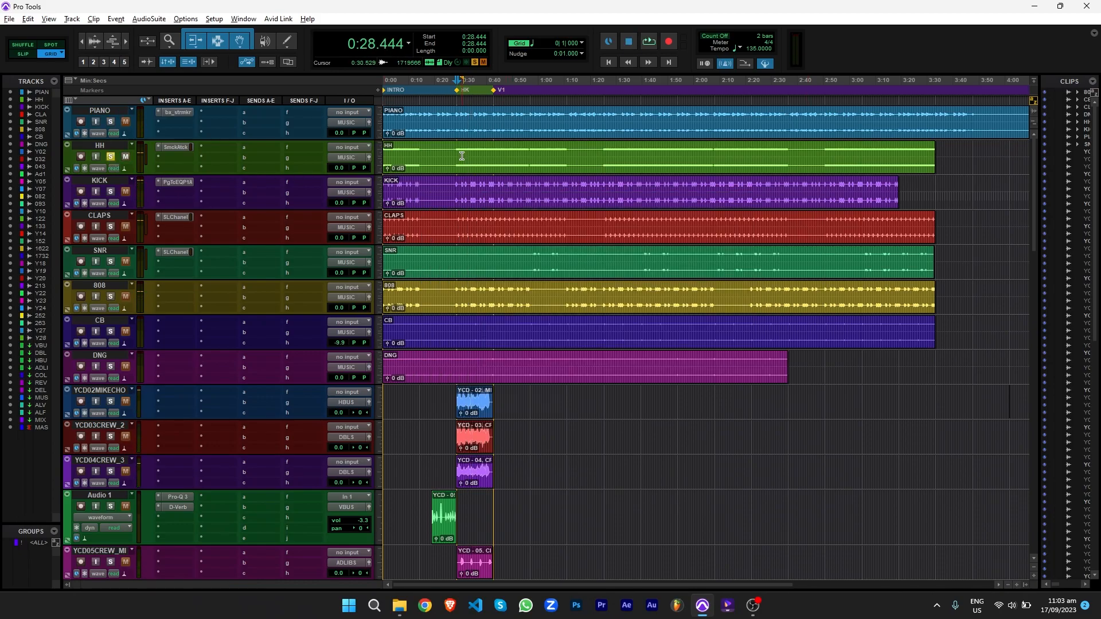
Play the soloed HH track and examine the Attack control of its Smack Attack transient shaper
key("space")
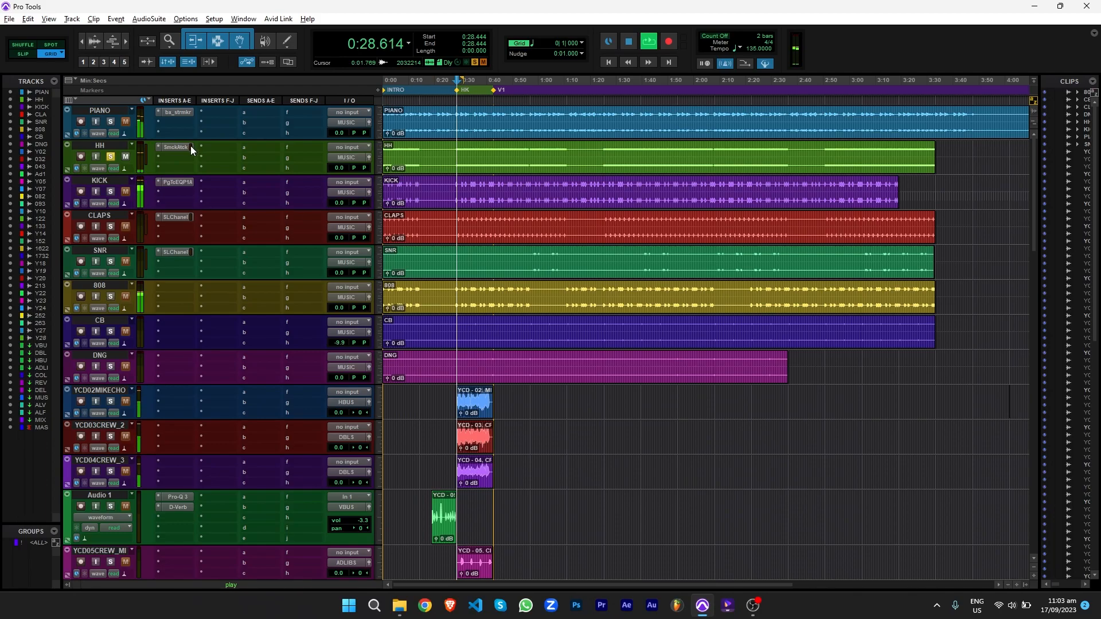
left_click(190, 146)
mouse_move(478, 316)
left_mouse_down()
mouse_move(478, 272)
mouse_move(478, 315)
left_mouse_up()
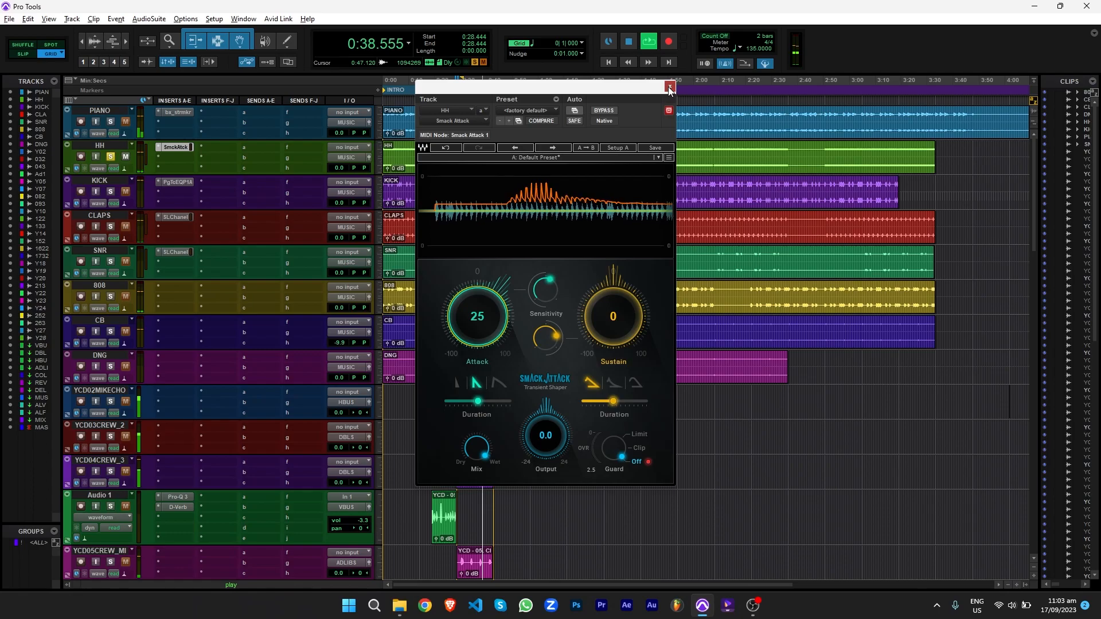
left_click(669, 88)
key("space")
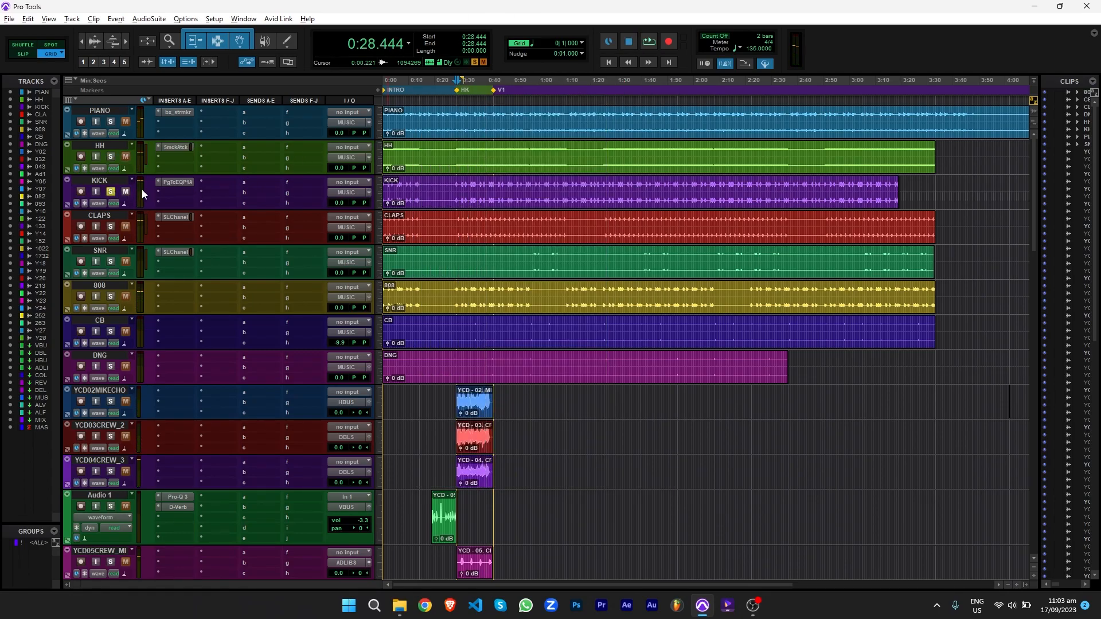
Adjust the low-frequency Boost of the PuigTec EQP1A on the KICK track to 4.9 while it plays soloed
left_click(178, 182)
left_click_drag(498, 90, 388, 180)
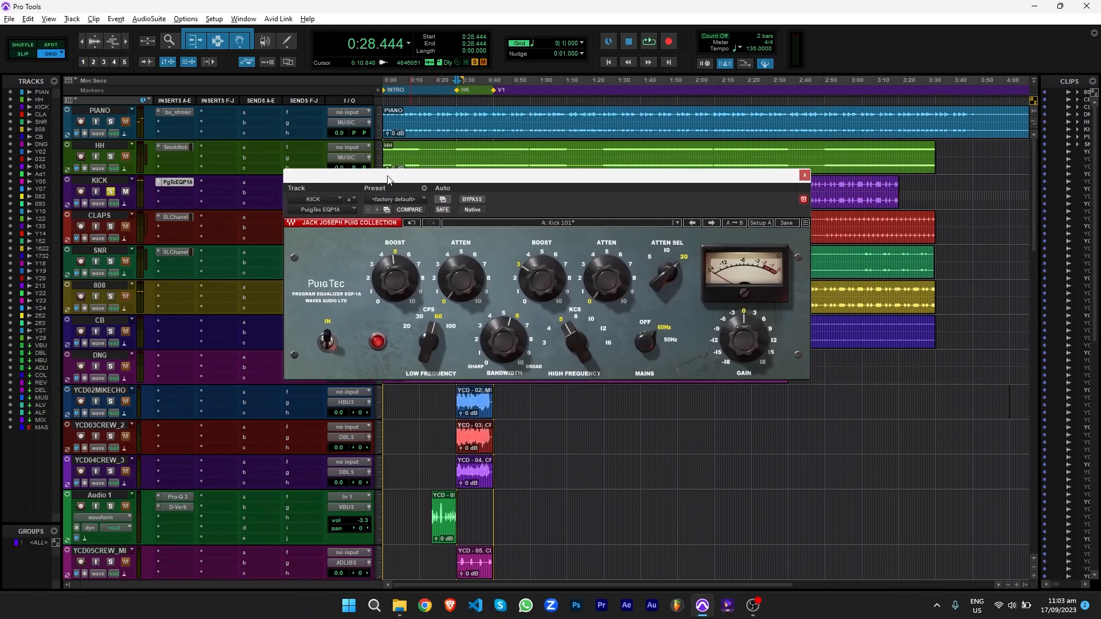
key("space")
left_click_drag(409, 282, 409, 290)
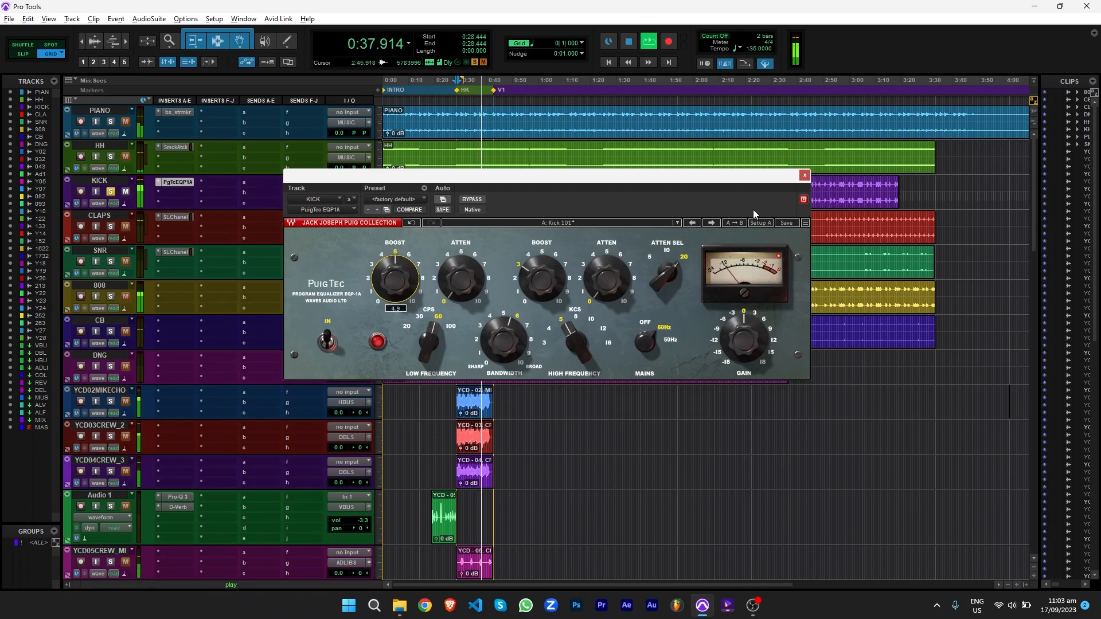
left_click(804, 175)
key("space")
Solo the CLAPS track and play it with its SSLChannel plug-in open
left_click(110, 226, "ctrl")
left_click(175, 216)
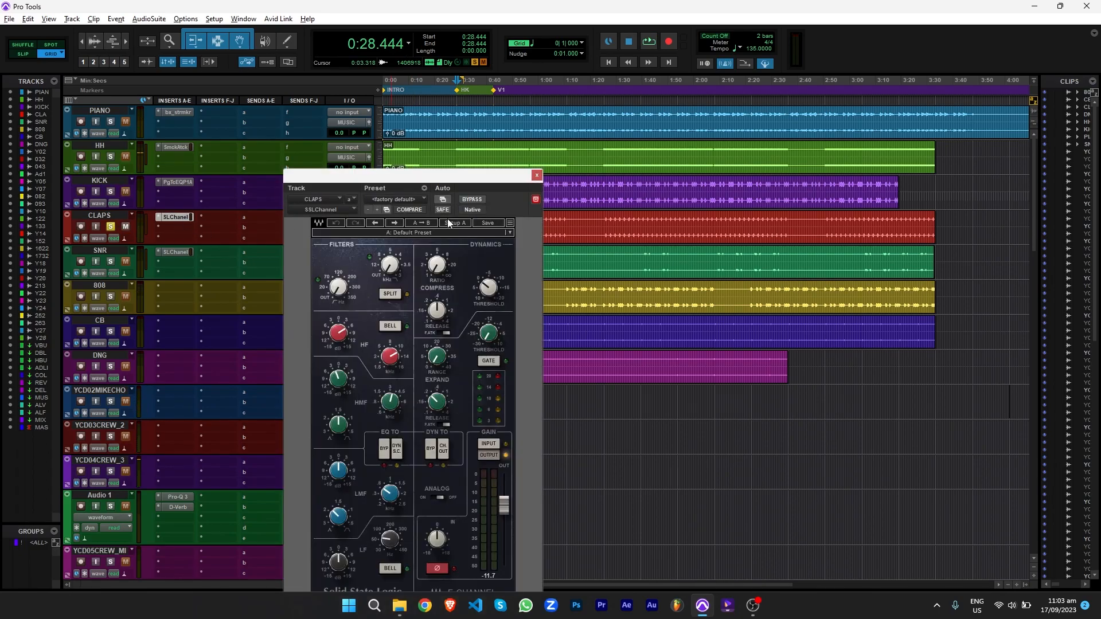
key("space")
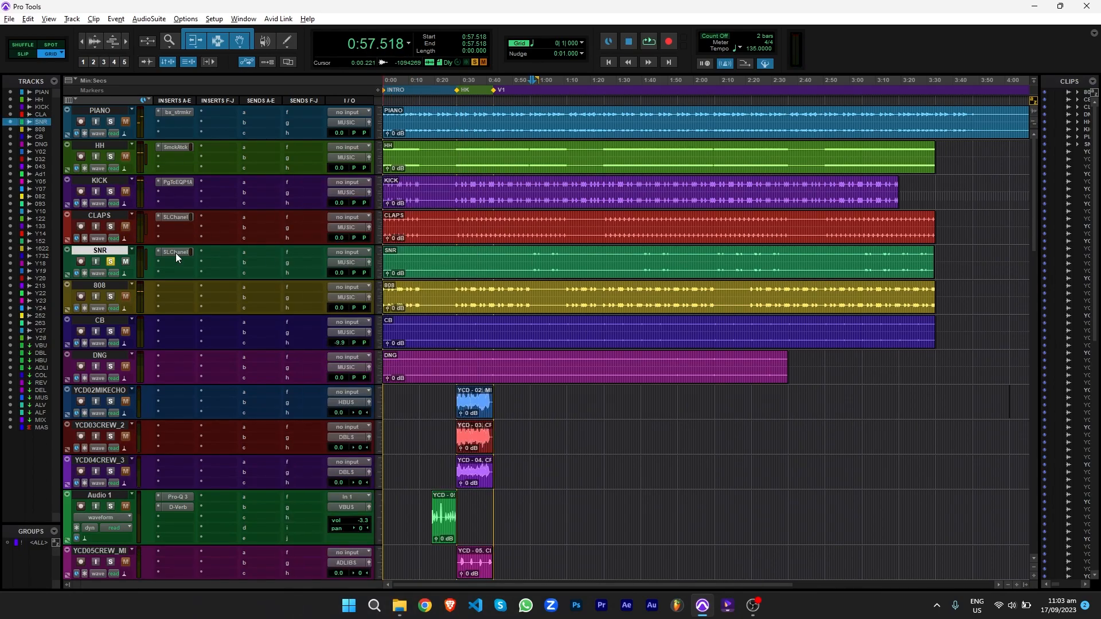
Examine the SSLChannel plug-in on the soloed SNR track during playback, close the plug-in and unsolo the track
left_click(175, 252)
key("space")
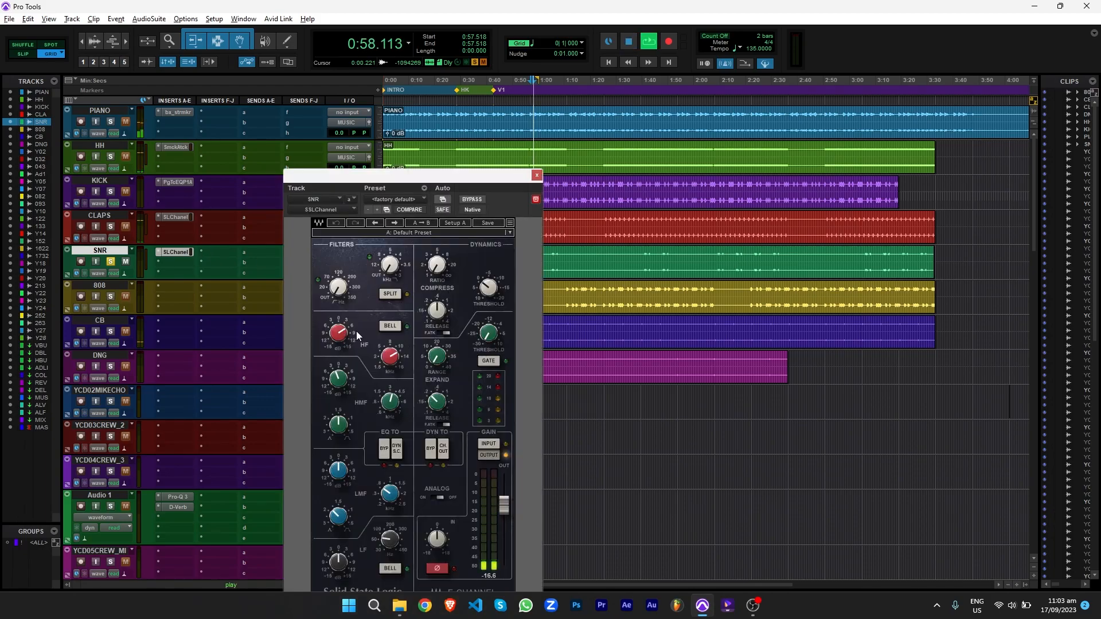
left_click(537, 174)
key("space")
left_click(114, 262)
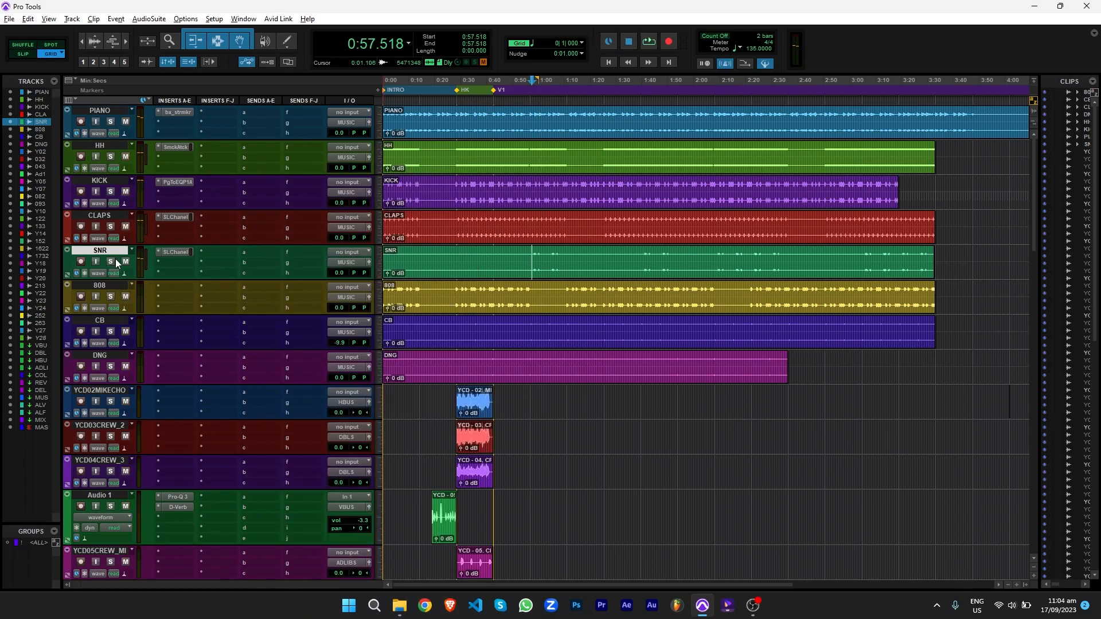
Solo all the music tracks from PIANO to DNG and play them together from the HK marker
left_click(106, 112)
left_click(109, 355, "shift")
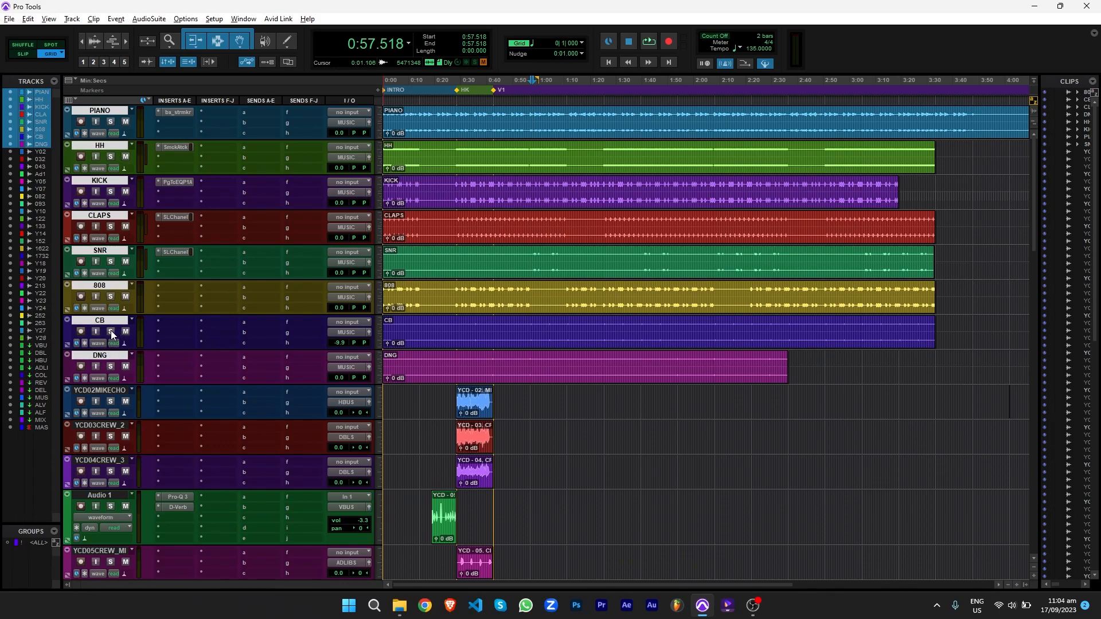
left_click(112, 330)
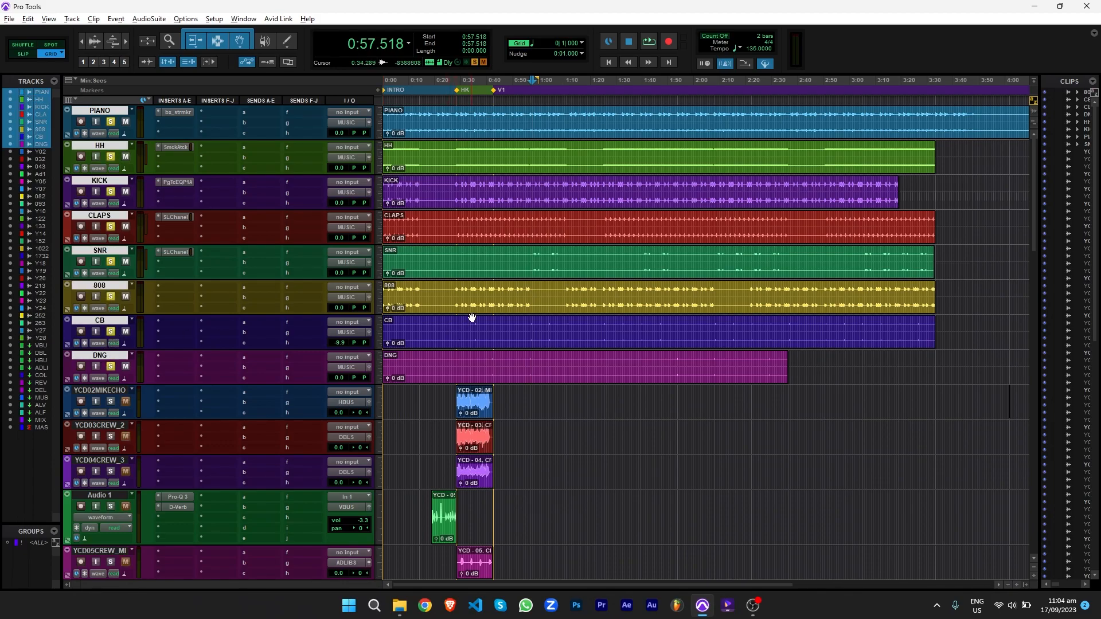
left_click(460, 93)
key("space")
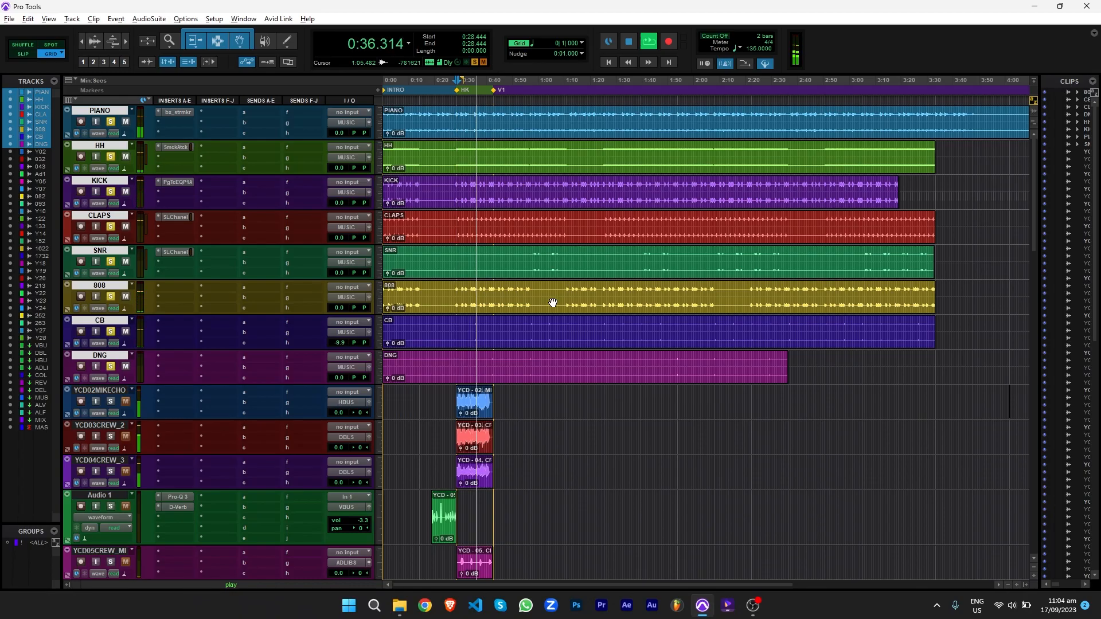
key("space")
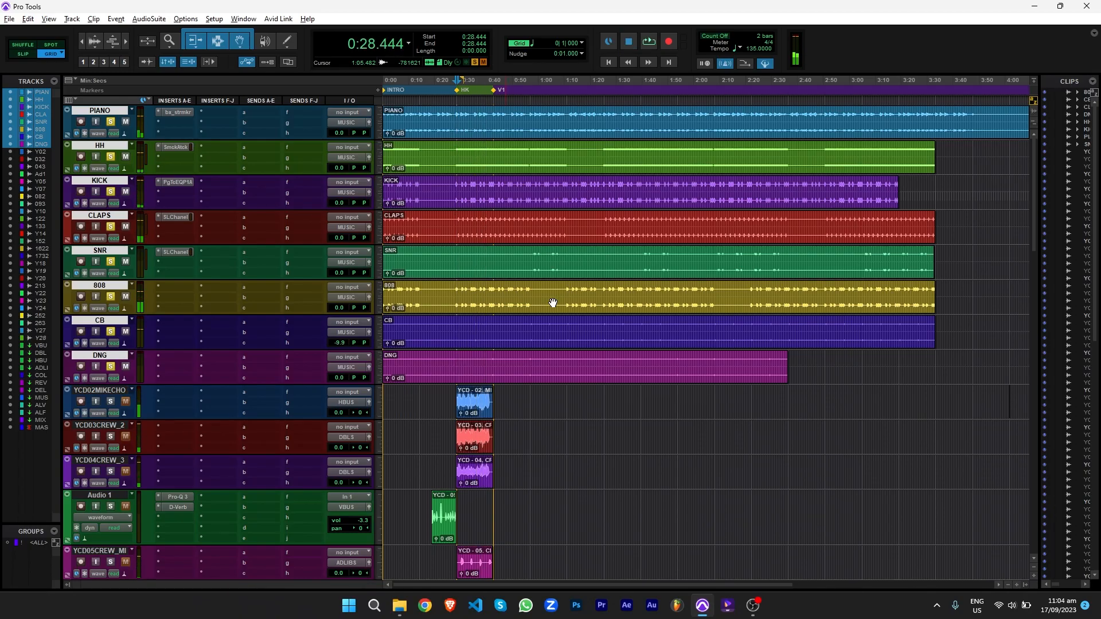
Open the True Iron plug-in on the MUSIC bus and reposition its window for inspection
scroll(553, 303, "down", 8)
scroll(553, 302, "down", 20)
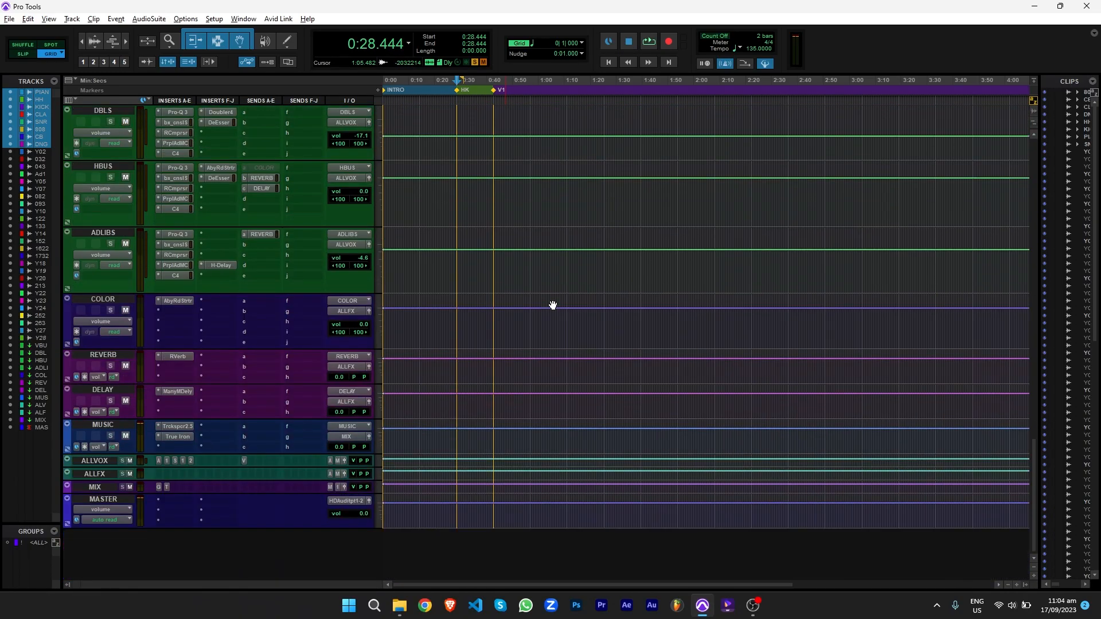
scroll(552, 305, "down", 1)
left_click(170, 429)
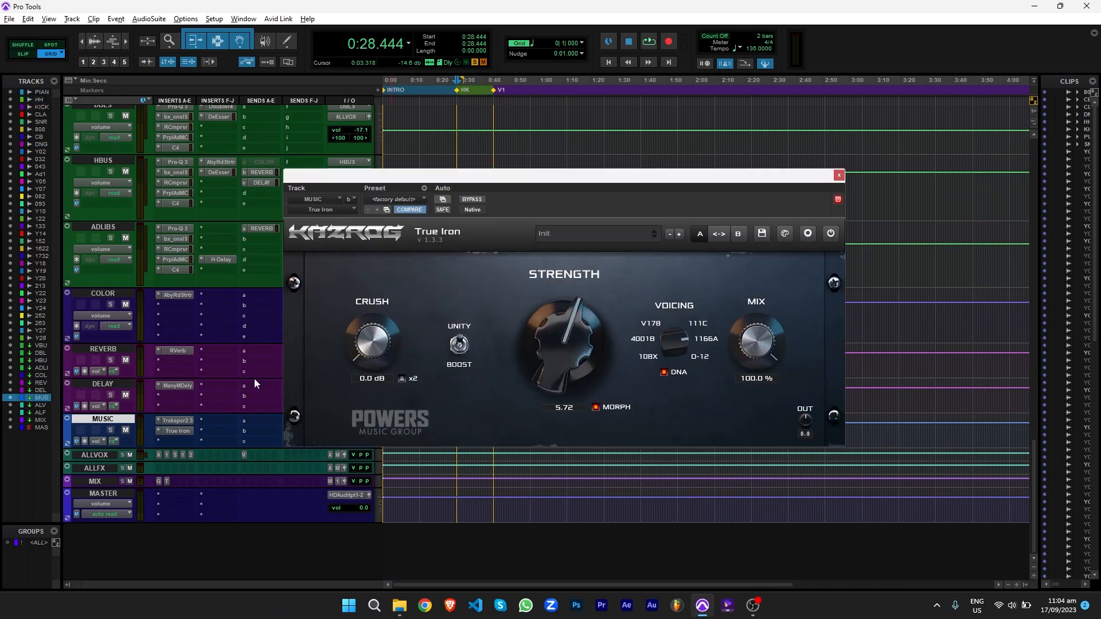
left_click_drag(522, 182, 510, 167)
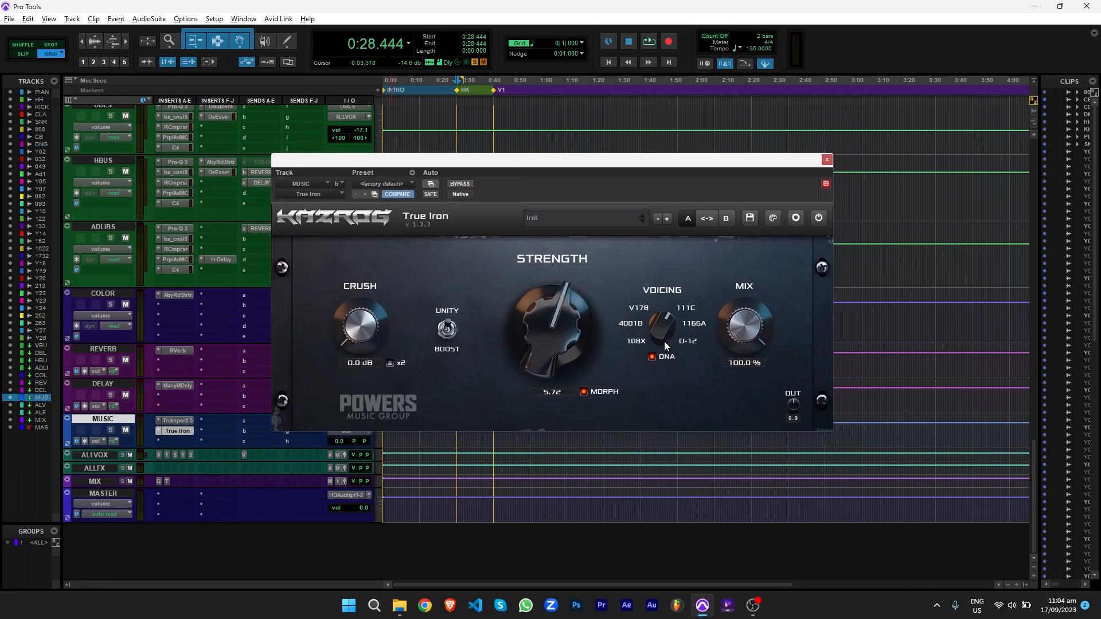
Raise the True Iron Strength on the MUSIC bus to about 5.95 while playing from the HK marker, and close the plug-in
left_click_drag(543, 329, 549, 328)
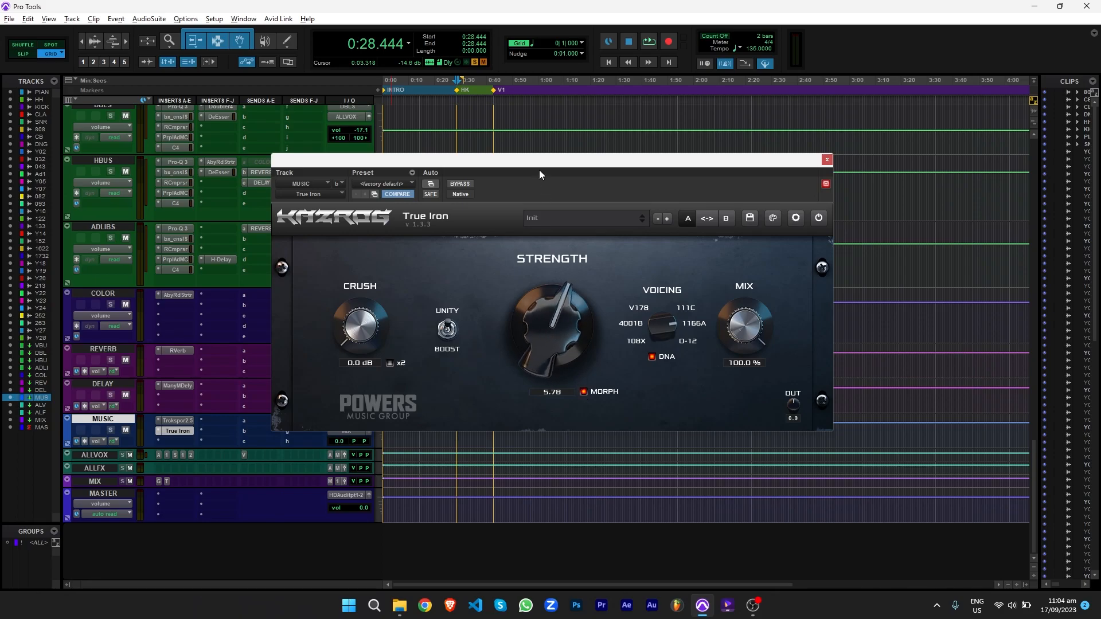
key("space")
key("space")
key("space")
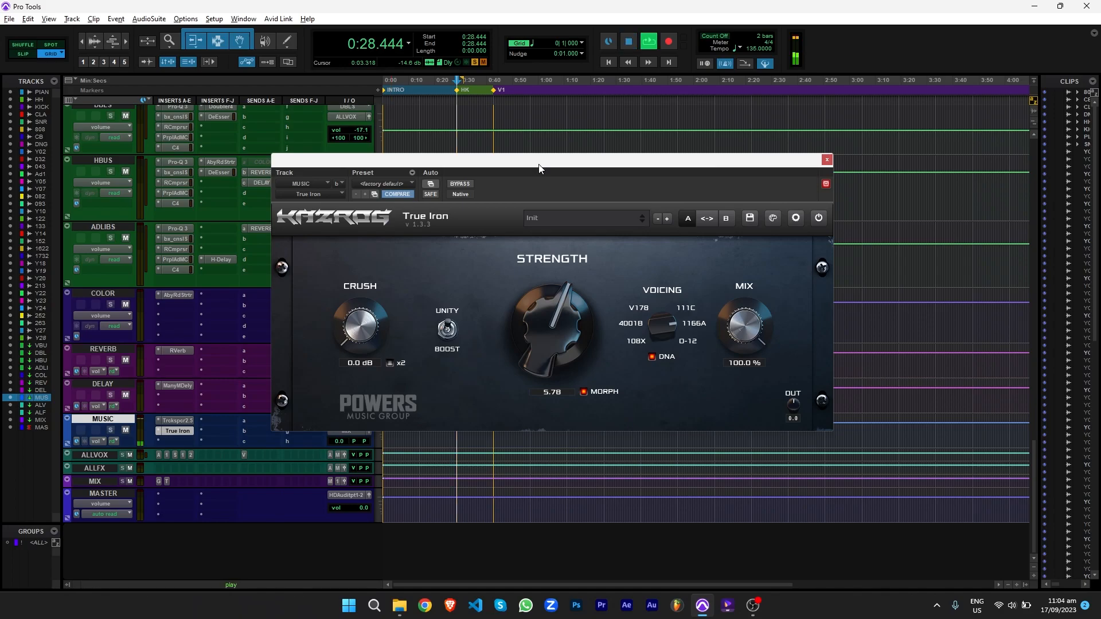
left_click_drag(545, 342, 553, 315)
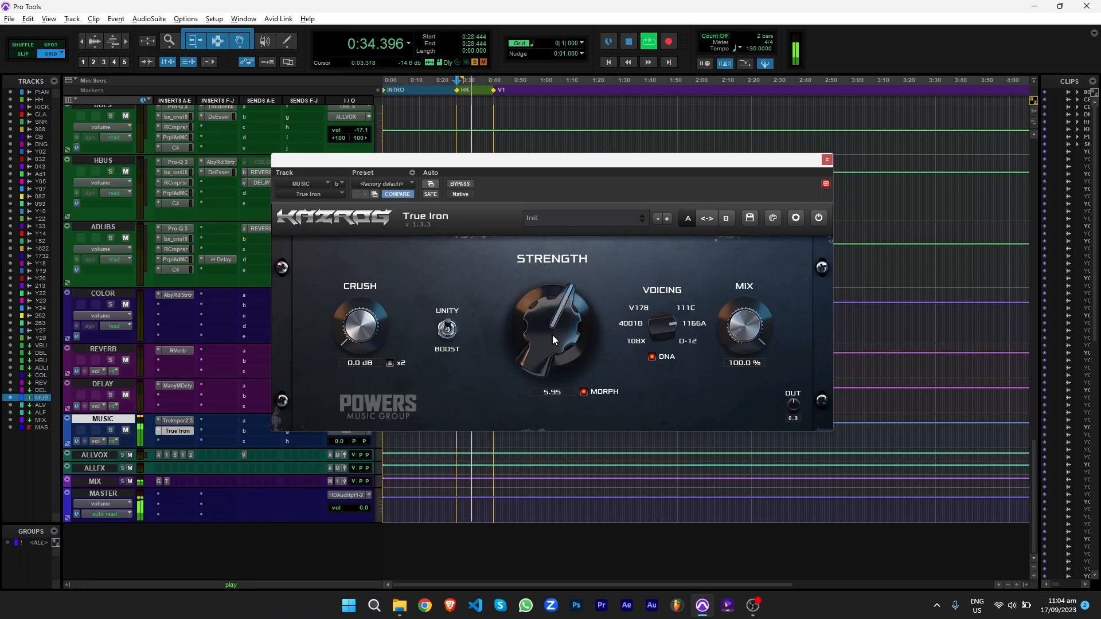
left_click(826, 160)
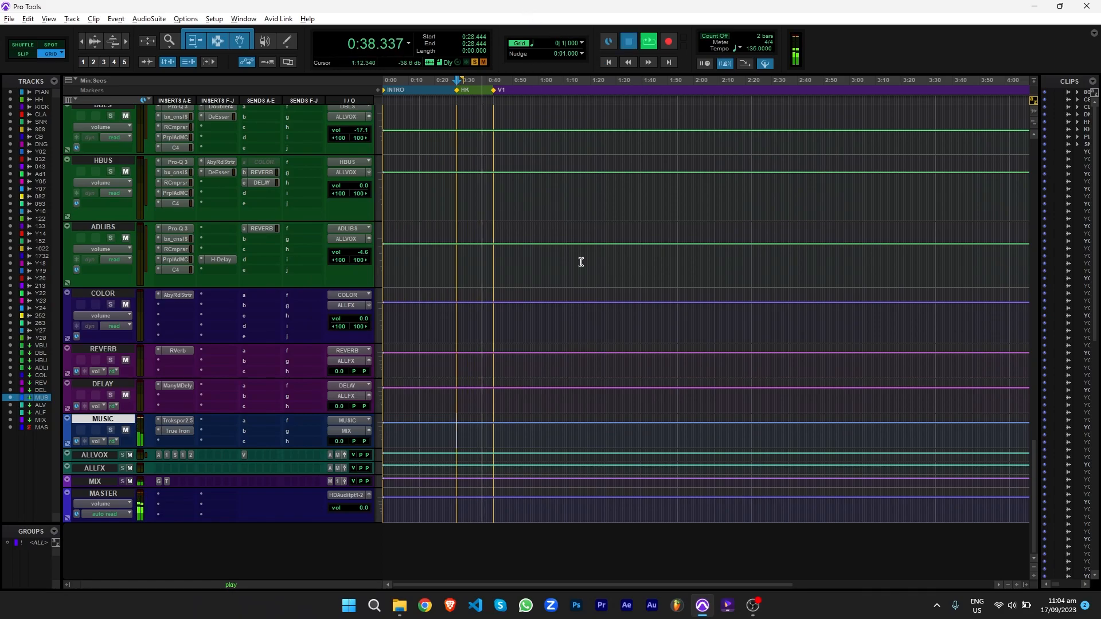
key("space")
Clear the solos on the music tracks while playing from the HK marker, so the hook vocals play with the instrumental
scroll(595, 341, "up", 5)
scroll(595, 340, "up", 10)
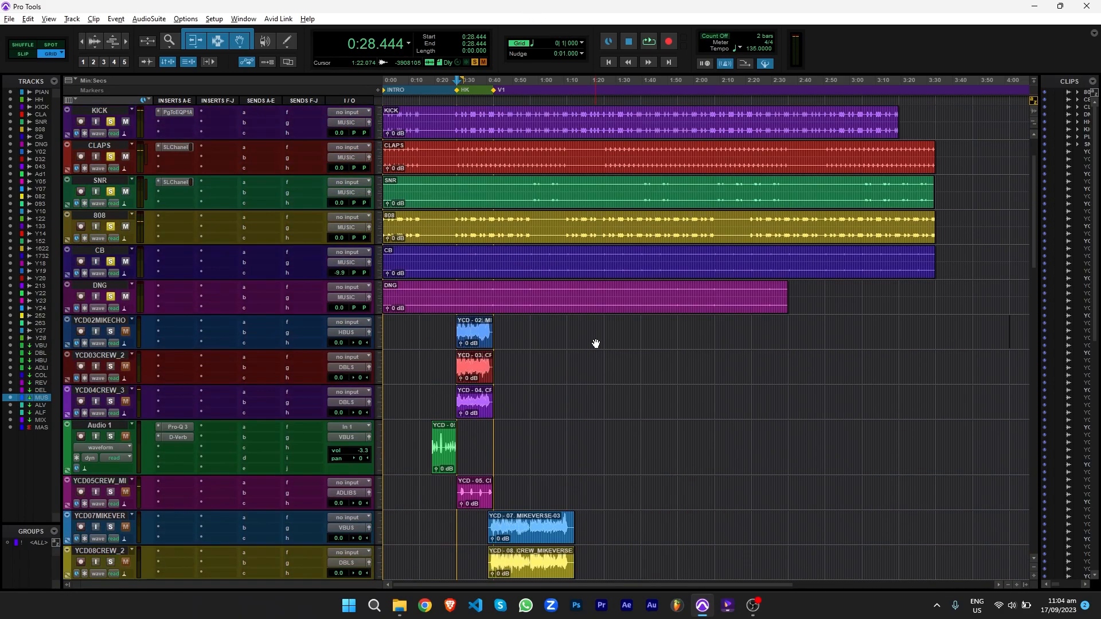
key("space")
left_click(111, 332)
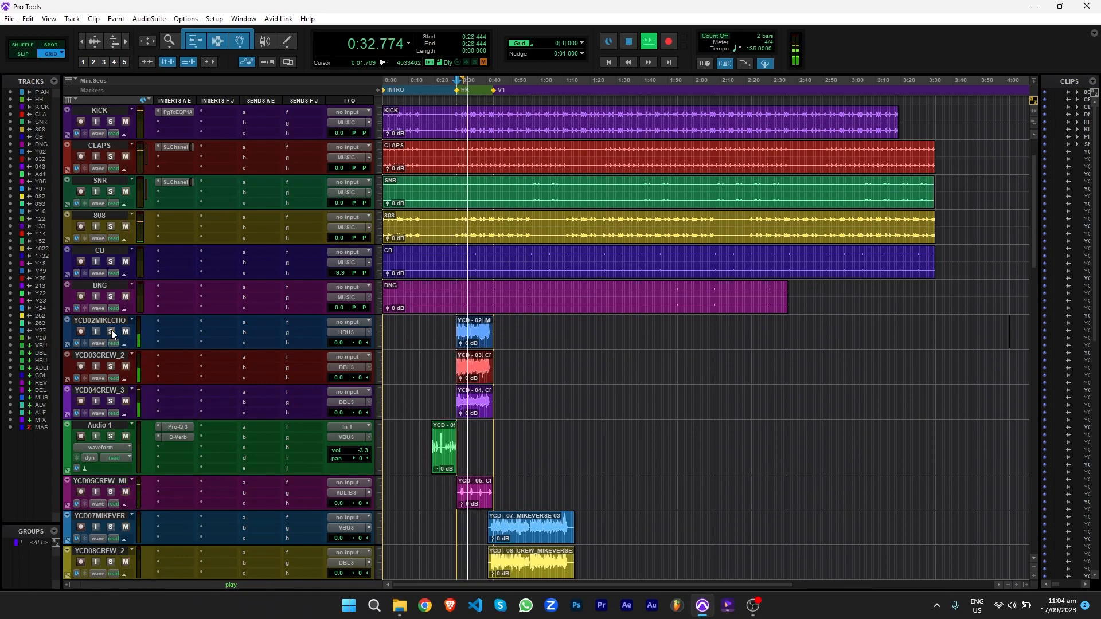
key("t")
key("t")
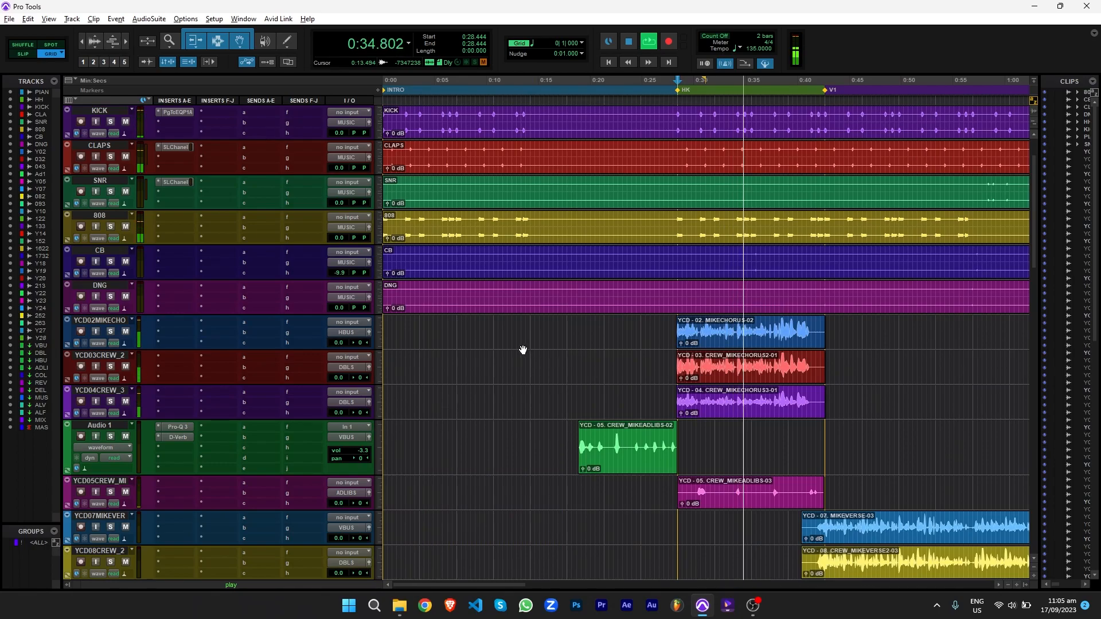
Set the grid value to 1/64 note and stop playback
left_click(582, 43)
left_click(614, 112)
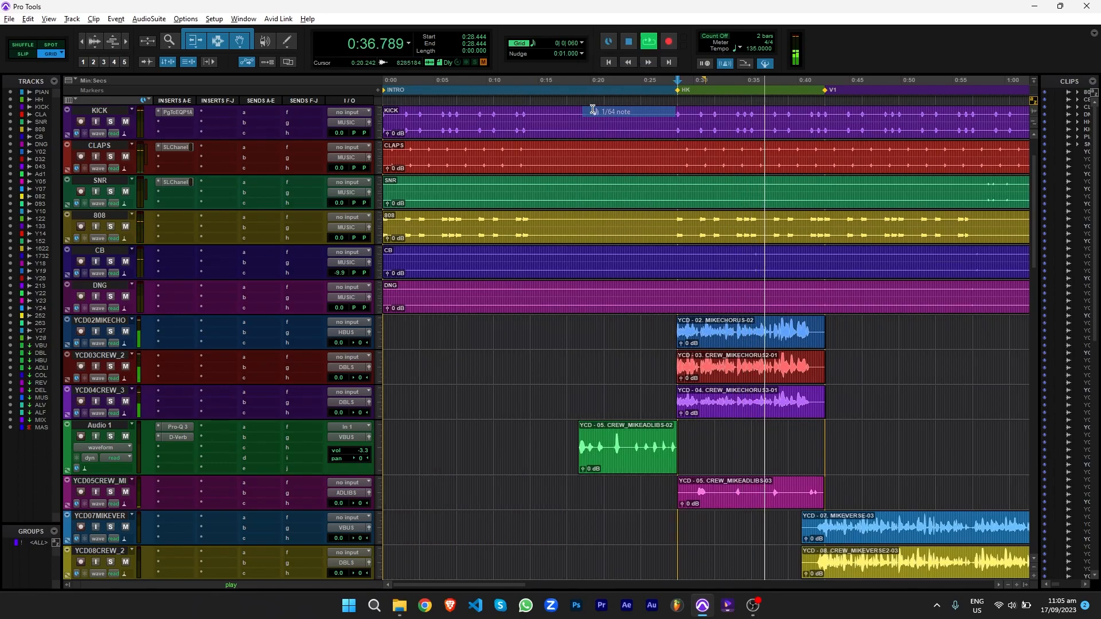
key("space")
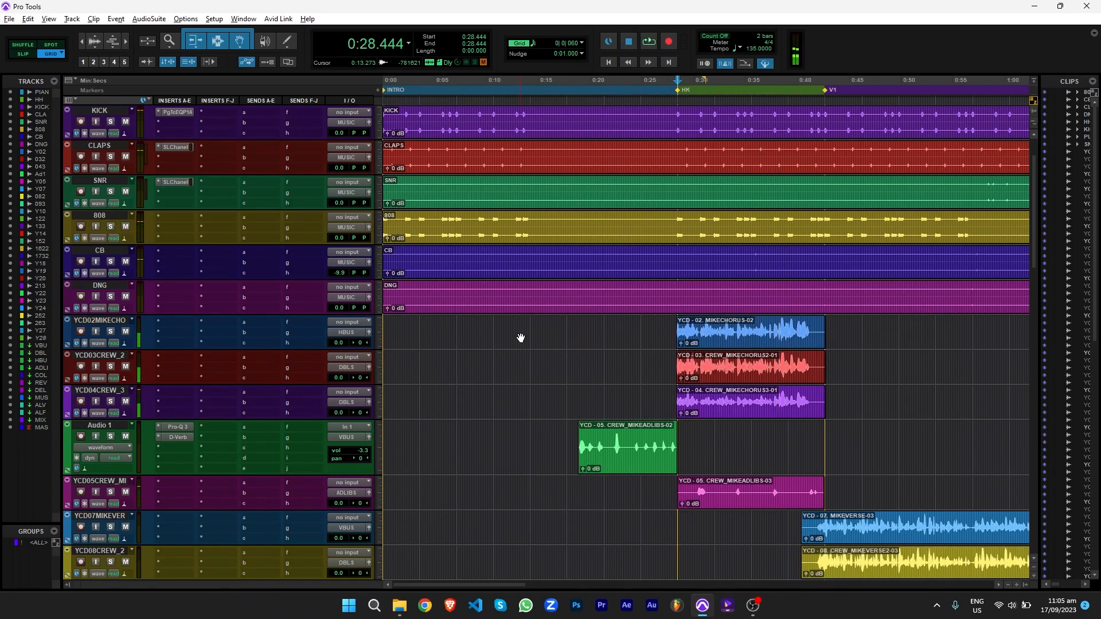
Open the Pro-Q 3 on the HBUS track and inspect its low-mid cut, narrow high cut and top-end boost bands
scroll(456, 349, "down", 15)
left_click(178, 363)
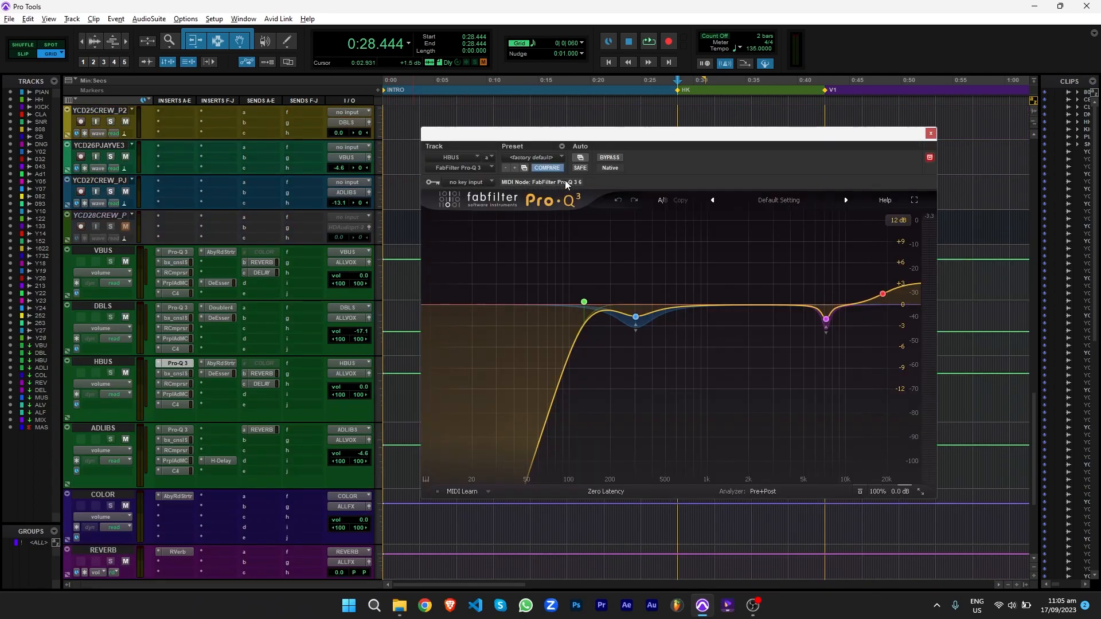
left_click_drag(582, 135, 513, 129)
mouse_move(568, 311)
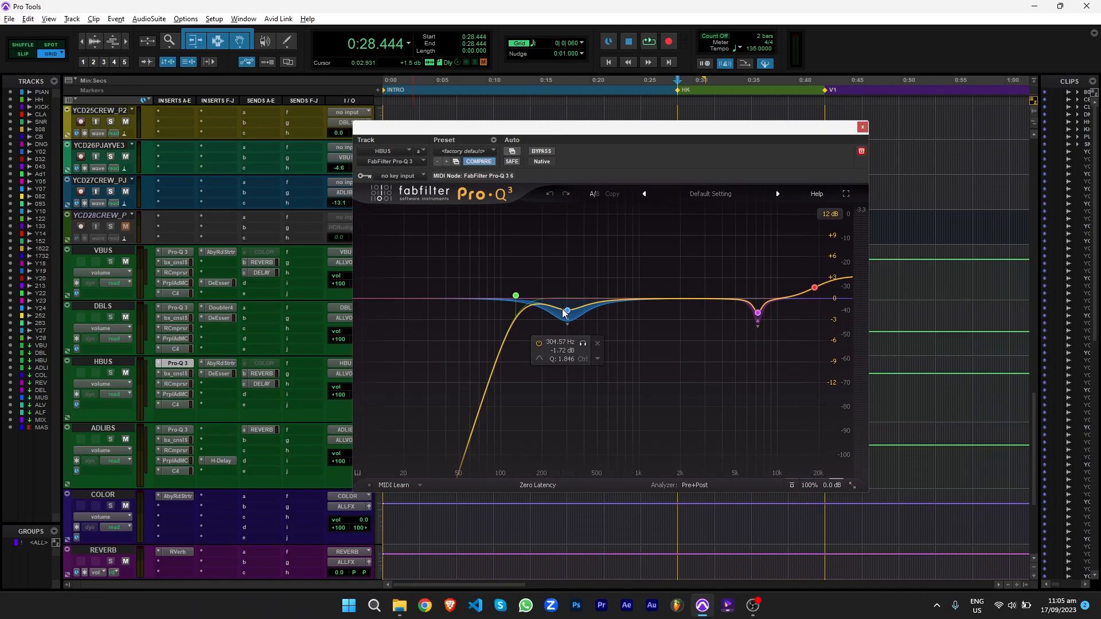
mouse_move(751, 325)
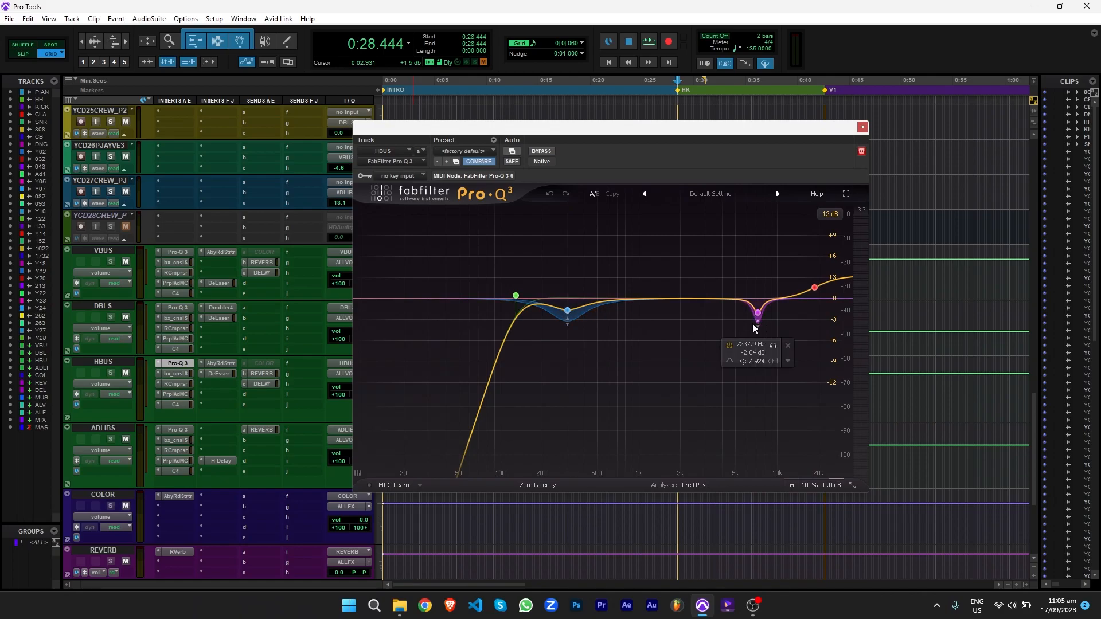
mouse_move(804, 292)
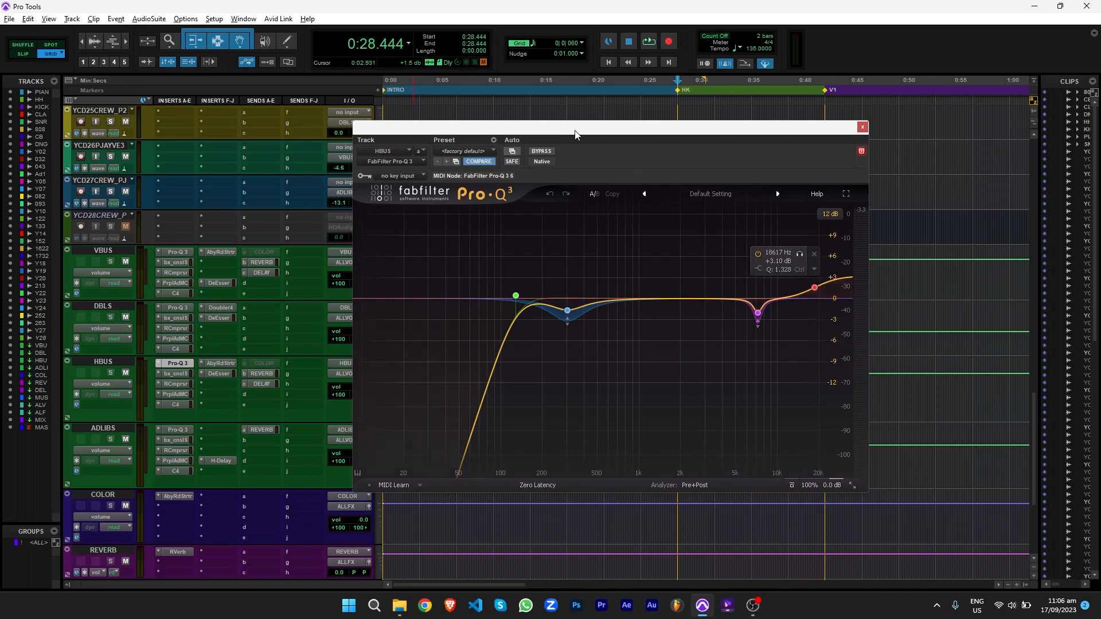
Play the hook with the HBUS Pro-Q 3 analyzer in view, stop playback and close the equalizer
left_click_drag(575, 135, 599, 135)
key("space")
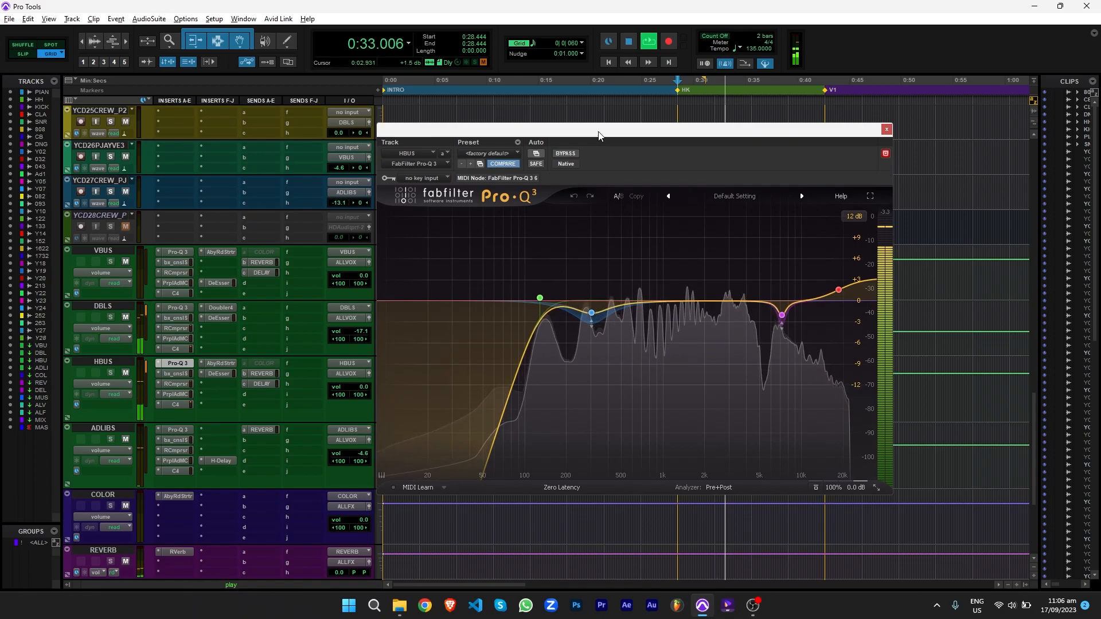
key("space")
left_click(886, 129)
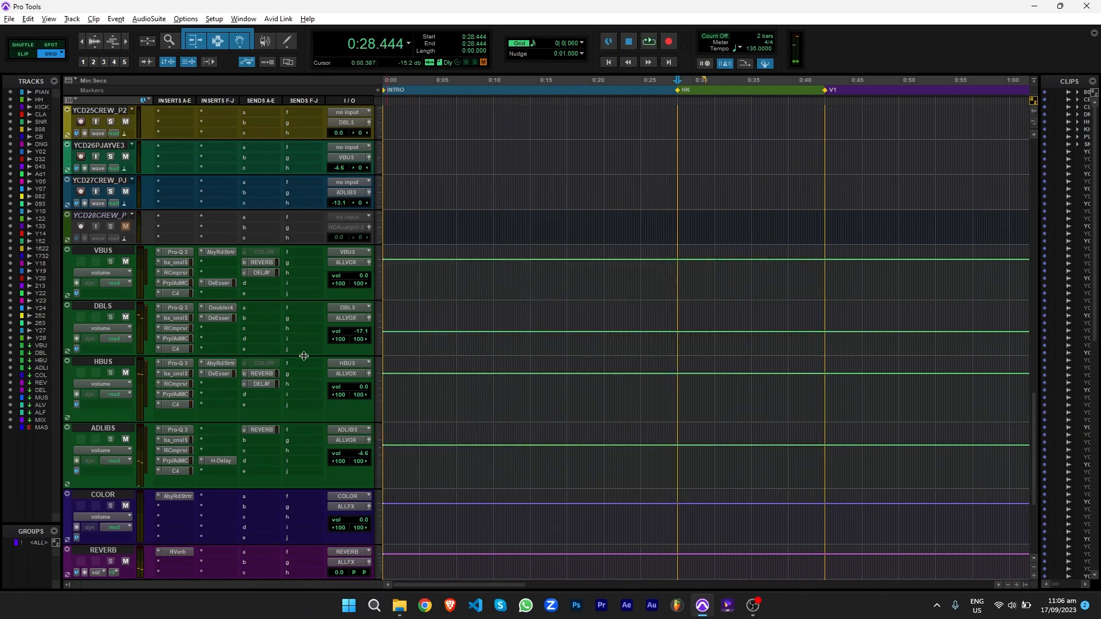
Review the bx_console SSL 4000 E plug-in on HBUS during playback of the hook and close it
left_click(181, 373)
left_click_drag(451, 131, 532, 142)
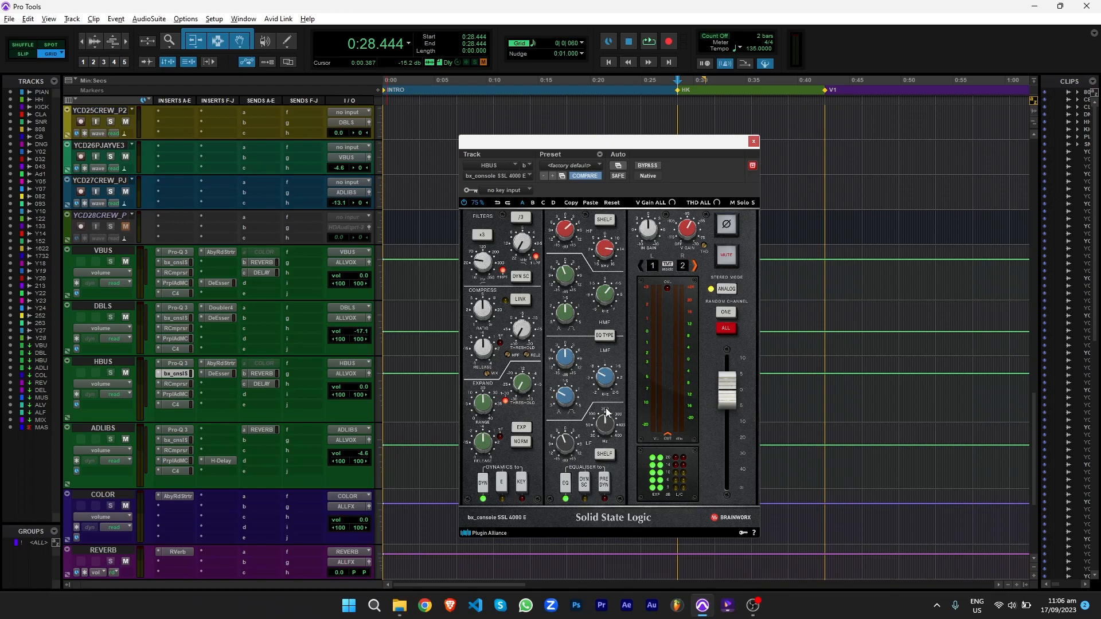
key("space")
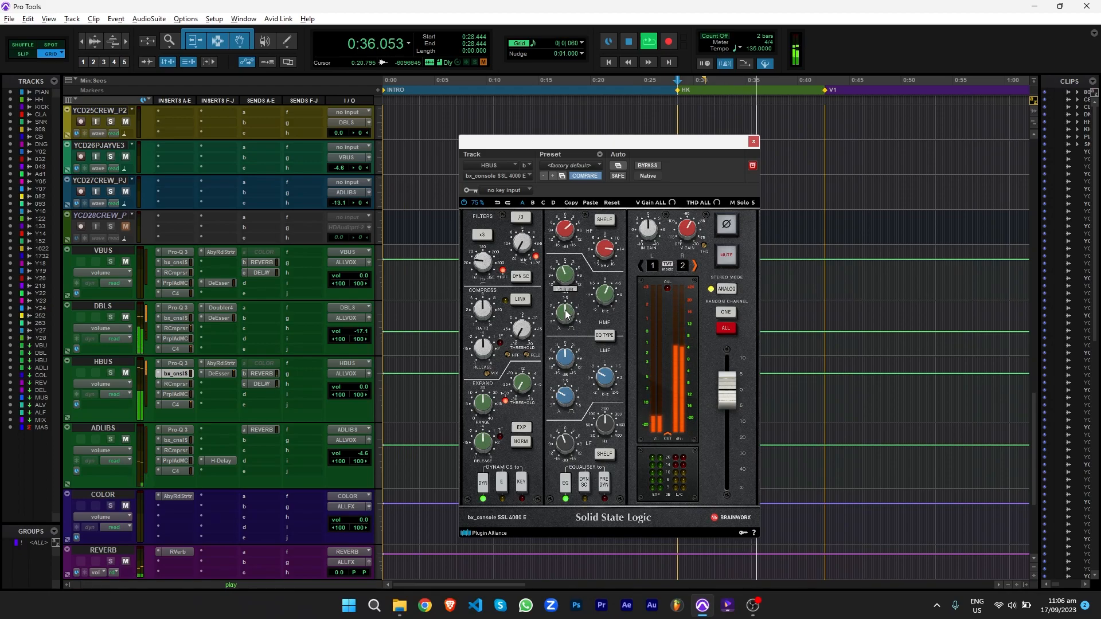
key("space")
left_click(753, 142)
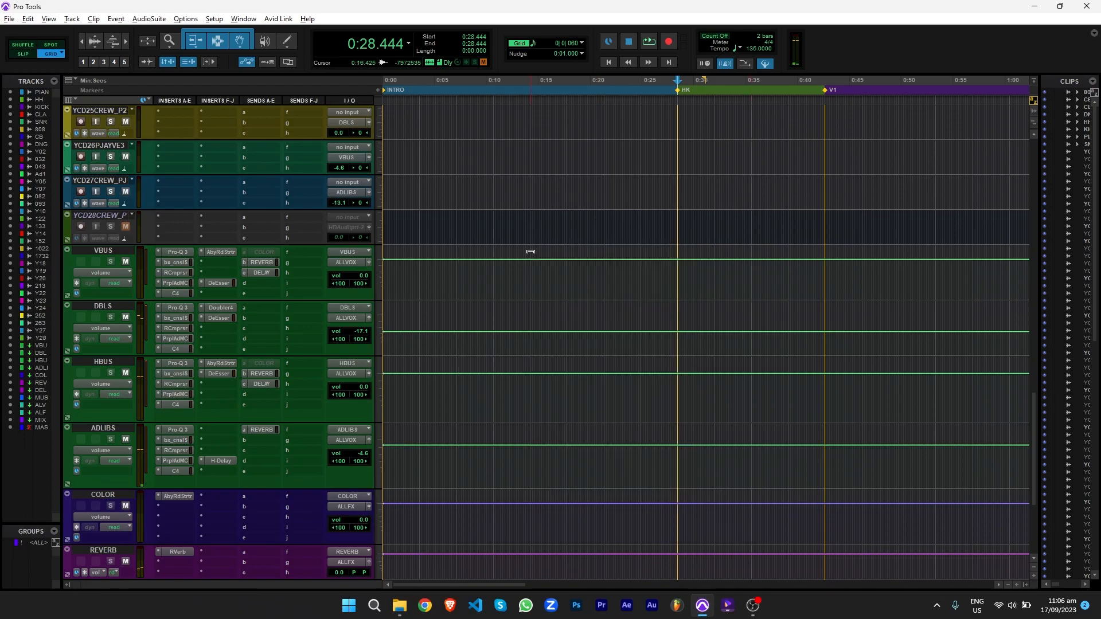
Open the RCompressor on HBUS and play the hook to examine its gain reduction
left_click(180, 384)
left_click_drag(555, 136, 555, 114)
key("space")
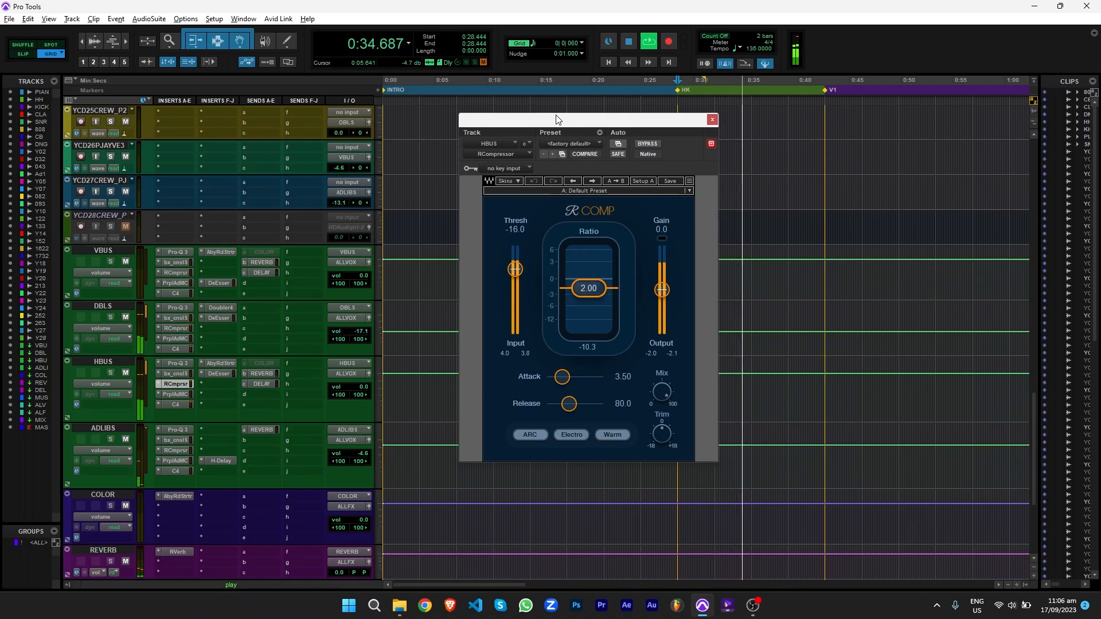
key("space")
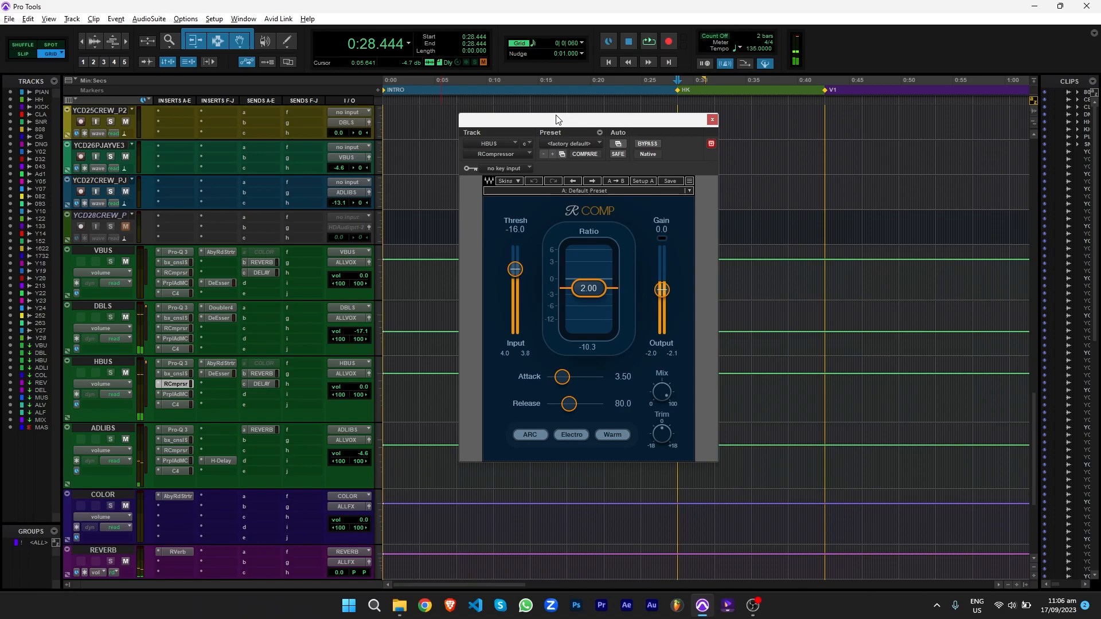
Examine the Purple Audio MC 77 limiter on HBUS while the hook plays, close it and stop playback
left_click(177, 394)
left_click_drag(692, 126, 482, 144)
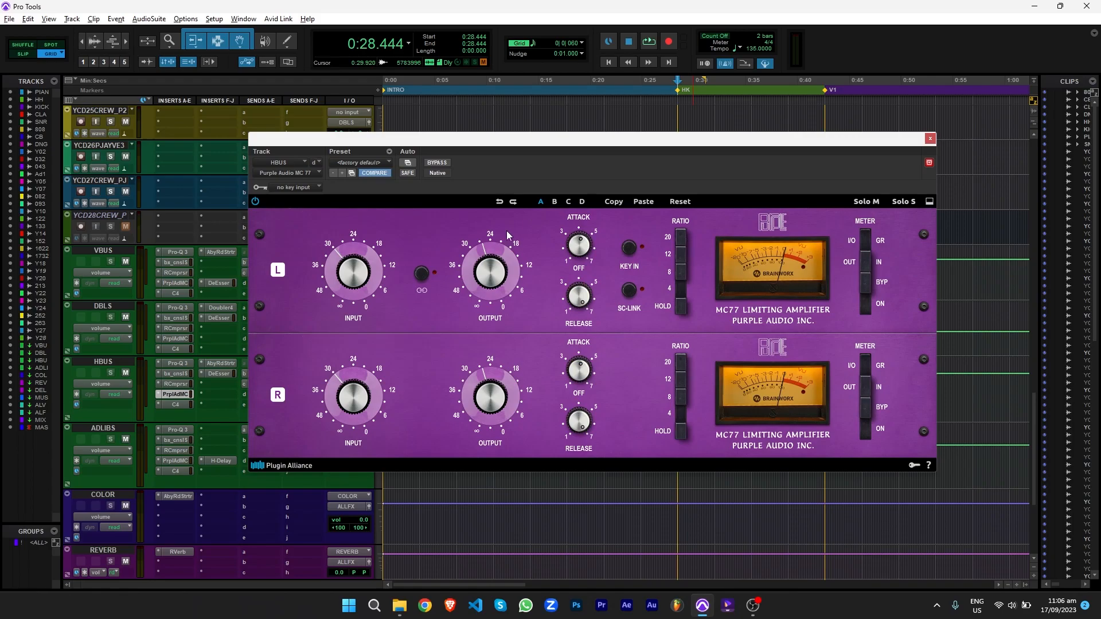
key("space")
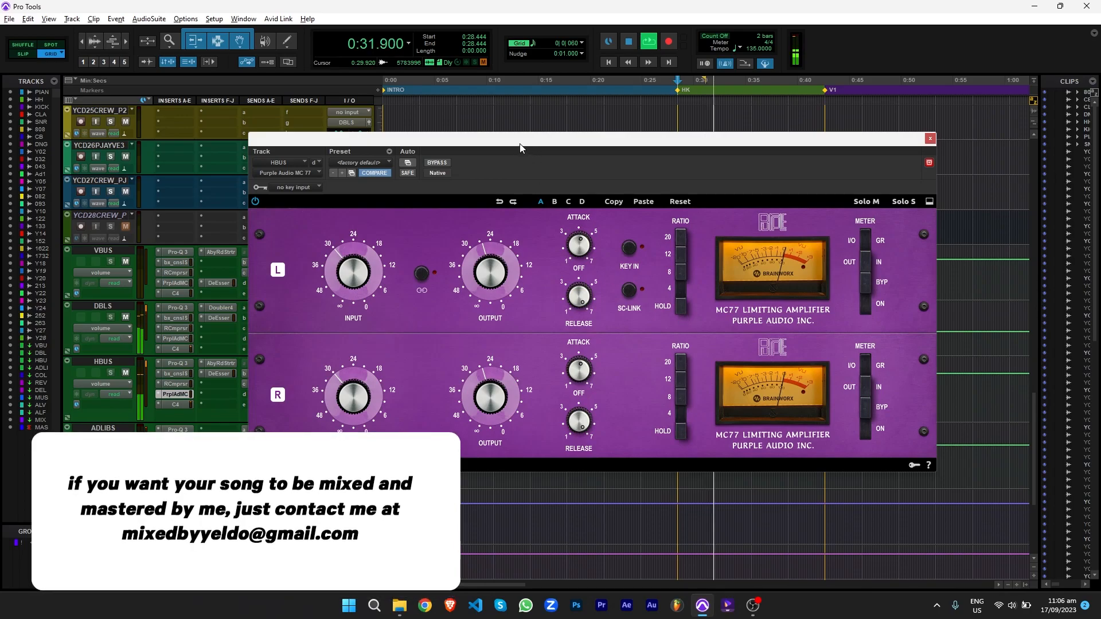
left_click_drag(511, 147, 539, 147)
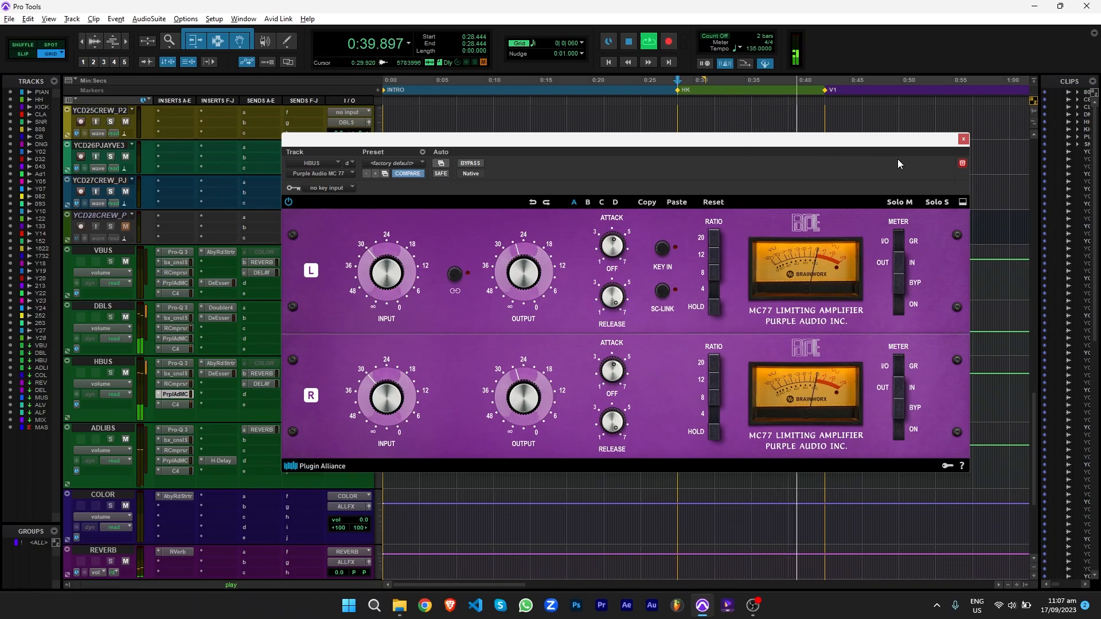
left_click(962, 140)
key("space")
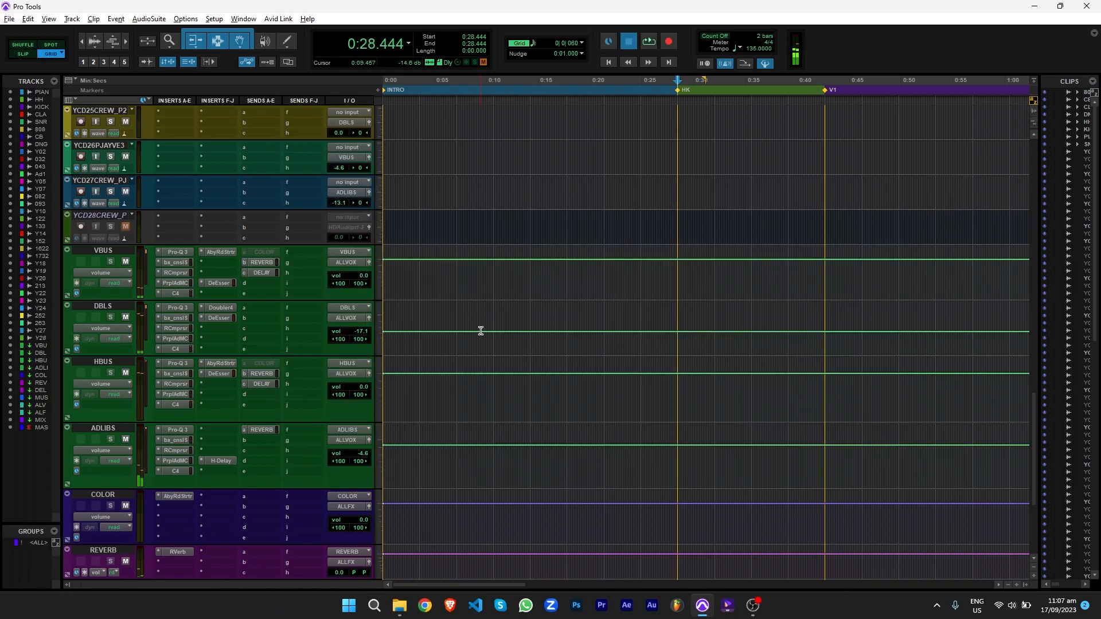
Open the C4 multiband processor on HBUS, play the hook to watch its bands react, and close it
left_click(177, 405)
left_click_drag(446, 143, 599, 166)
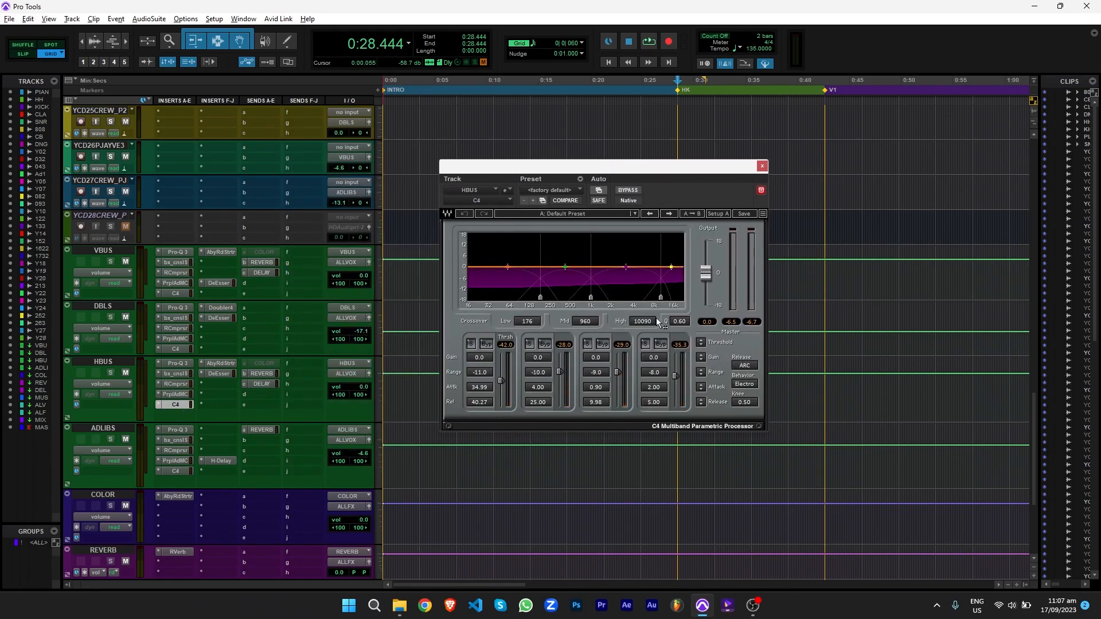
key("space")
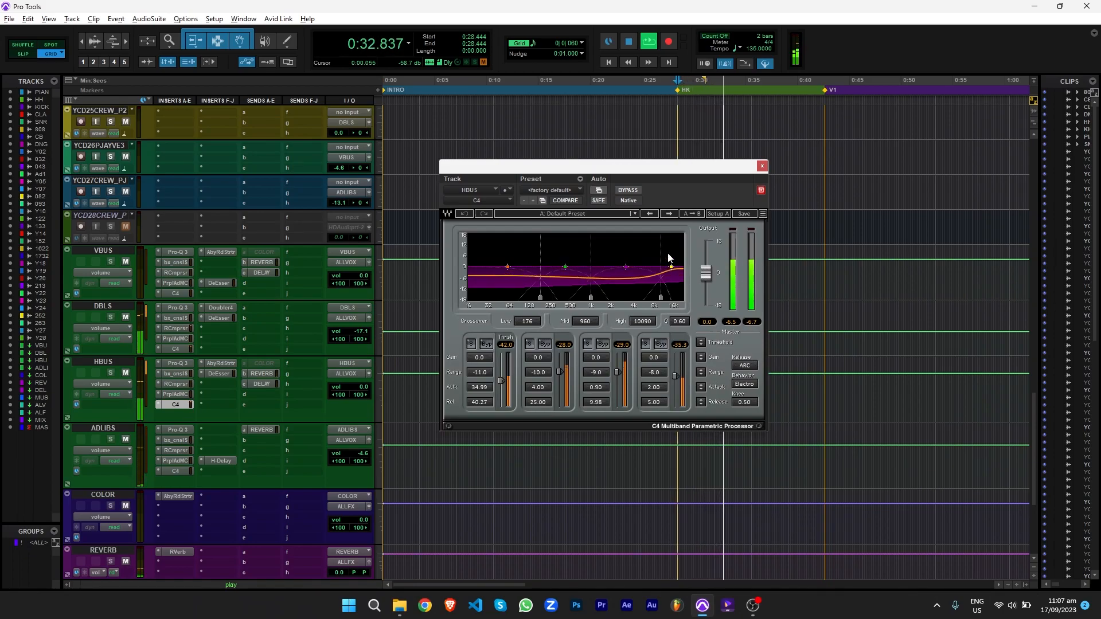
key("space")
left_click(760, 168)
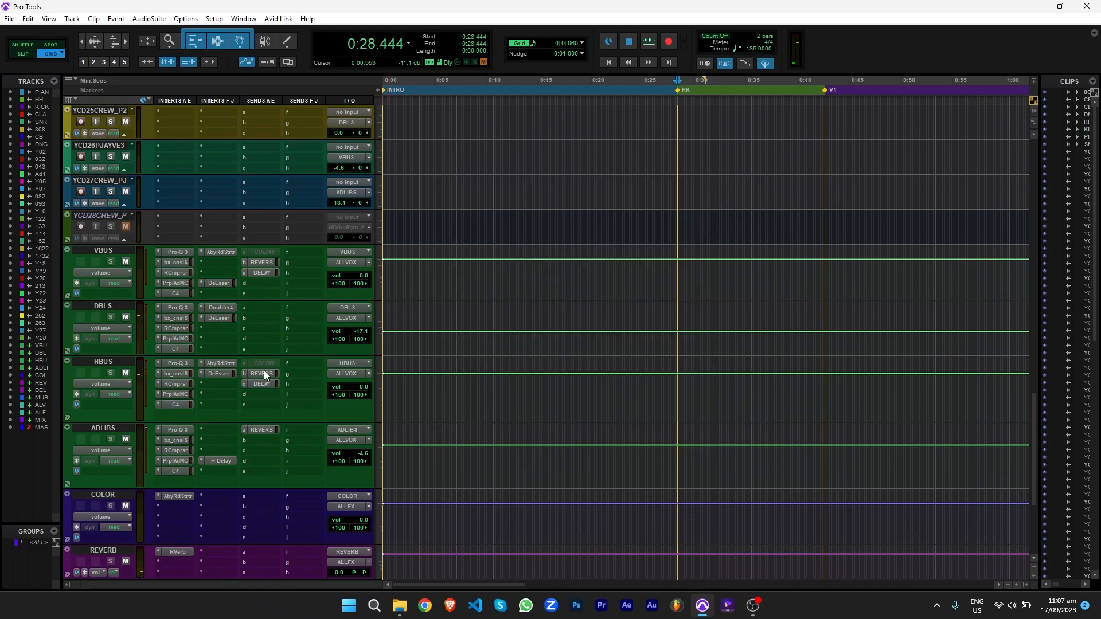
Audition the Abbey Road Saturator on HBUS using its effect bypass for comparison, and close the plug-in
left_click(221, 363)
left_click_drag(554, 172, 547, 113)
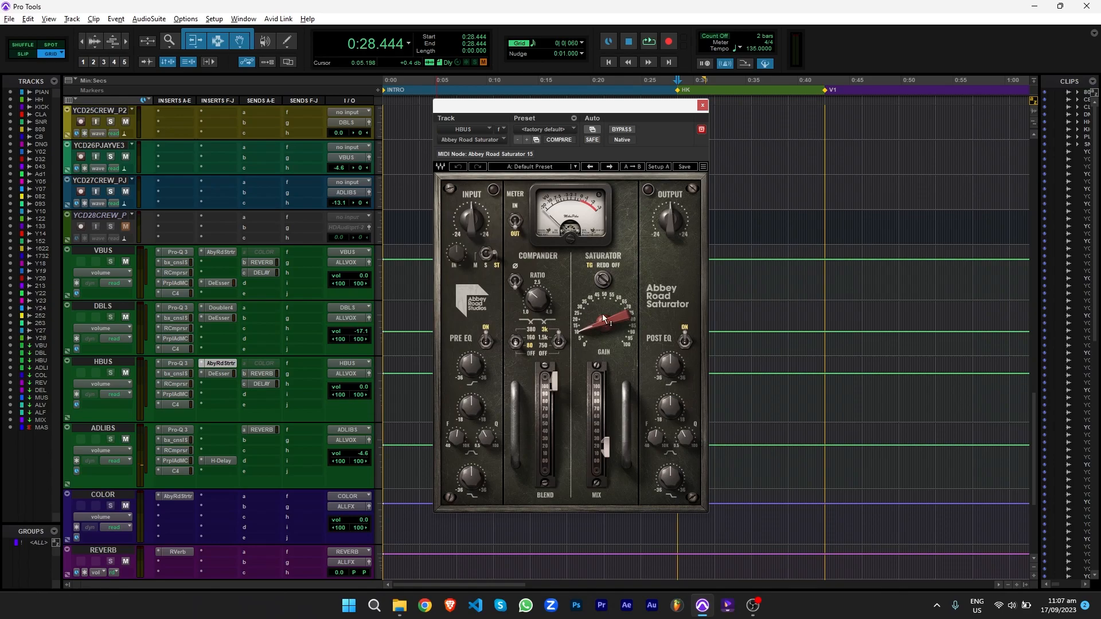
key("space")
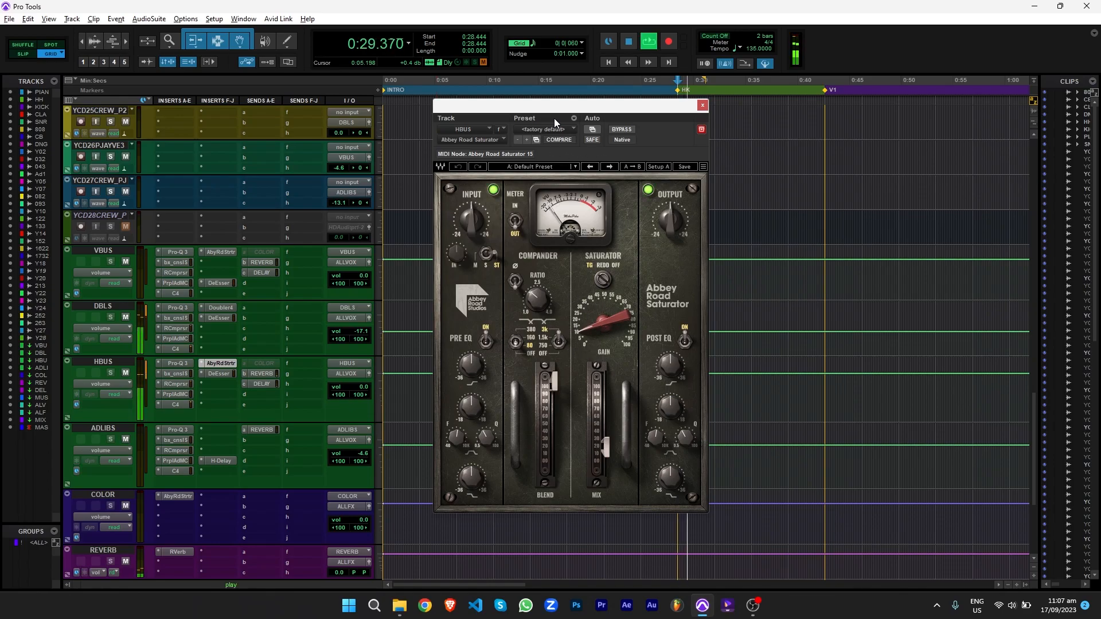
left_click(623, 130)
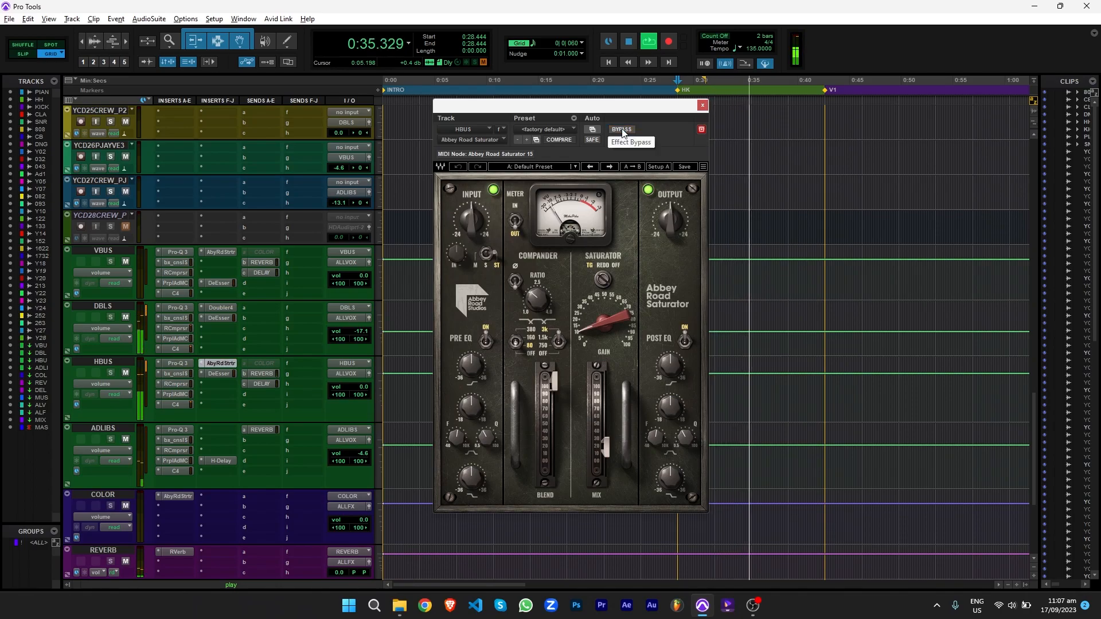
key("space")
left_click(703, 105)
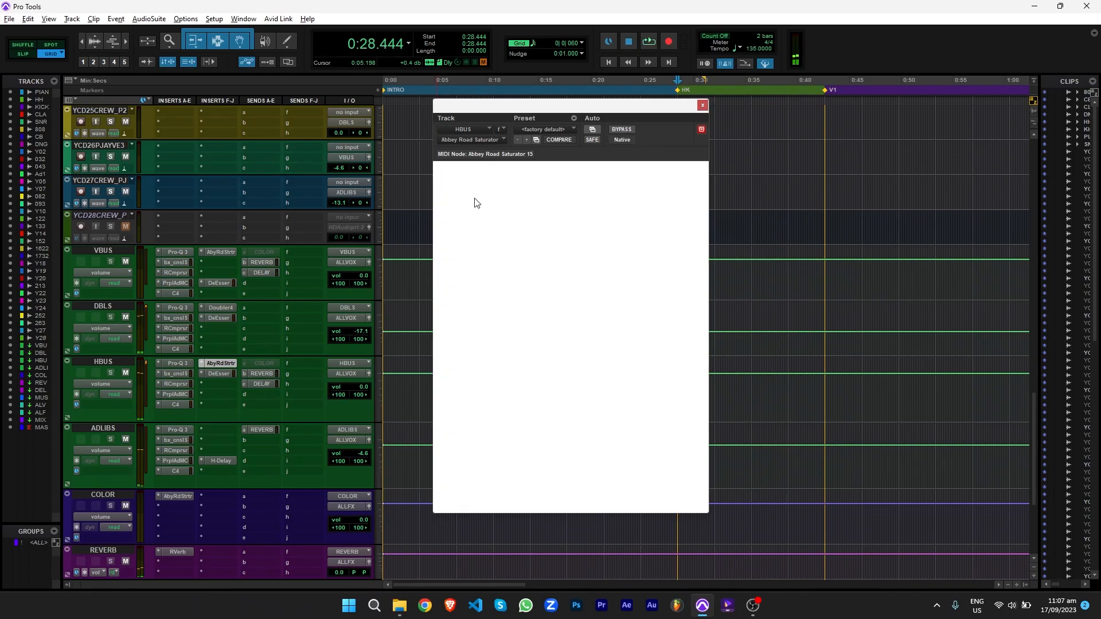
Open the DeEsser plug-in on the HBUS track
left_click(217, 373)
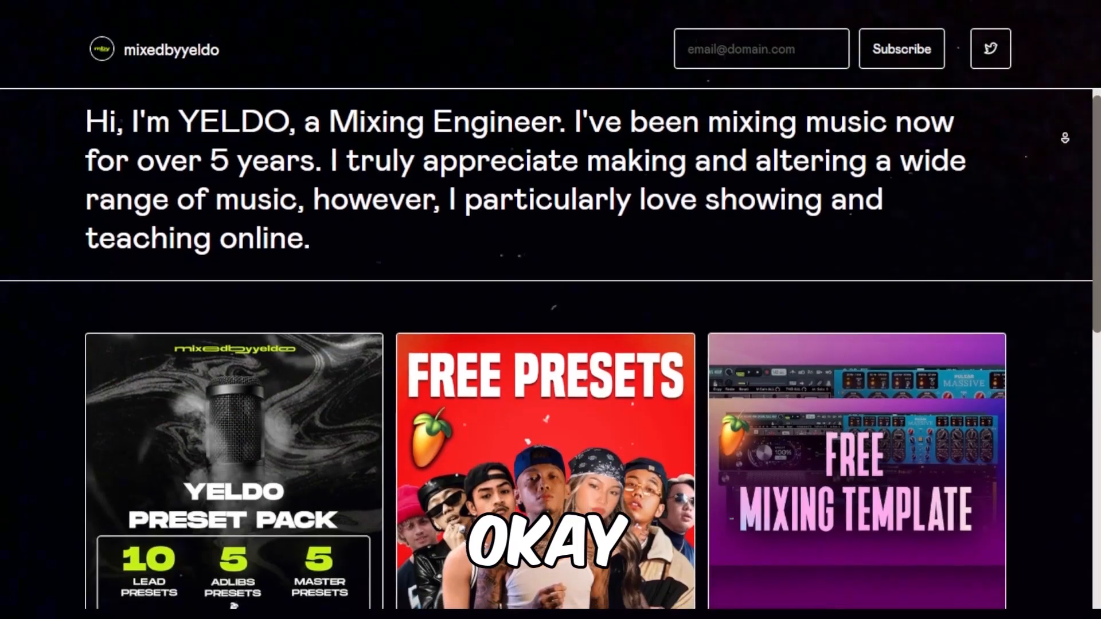
Browse the FL Studio vocal preset packs and mixing template offered on the web store page
scroll(550, 344, "down", 1)
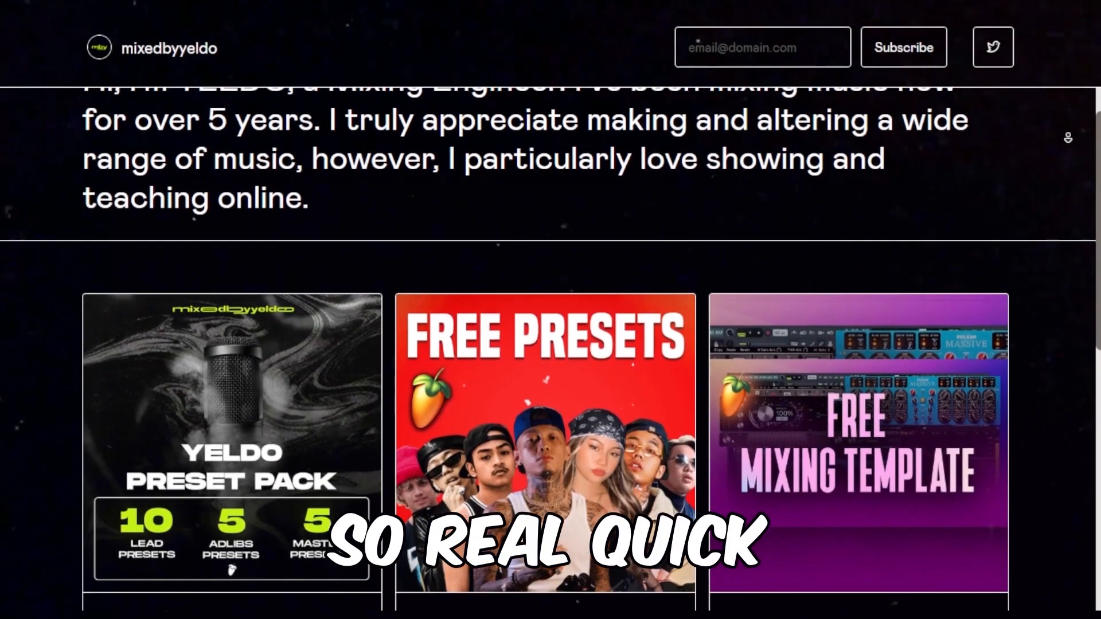
scroll(1068, 137, "down", 3)
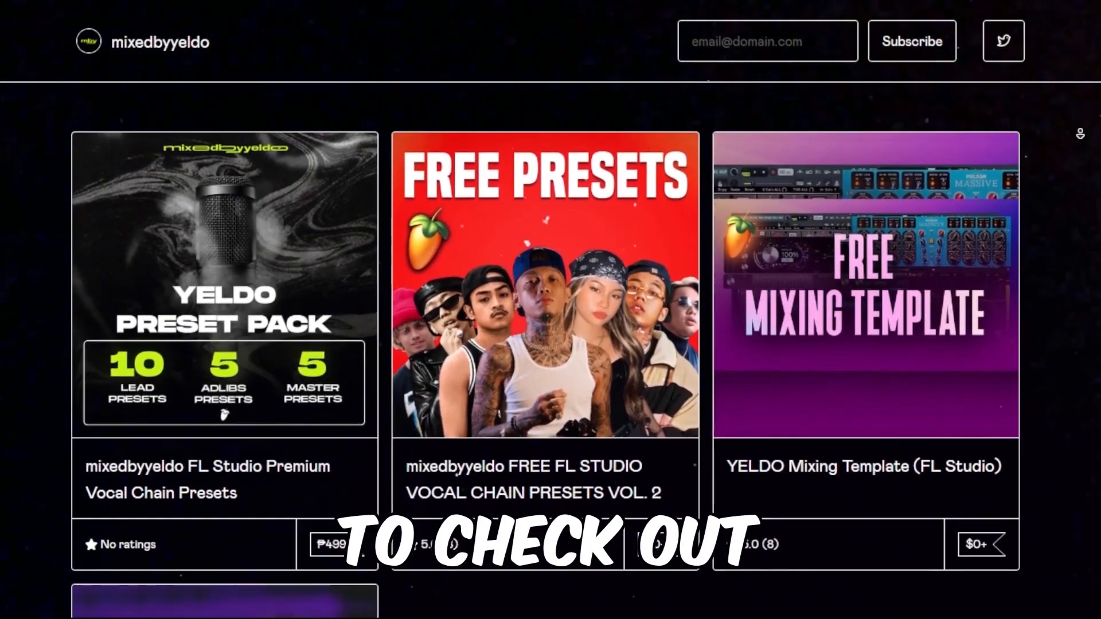
scroll(1080, 133, "down", 3)
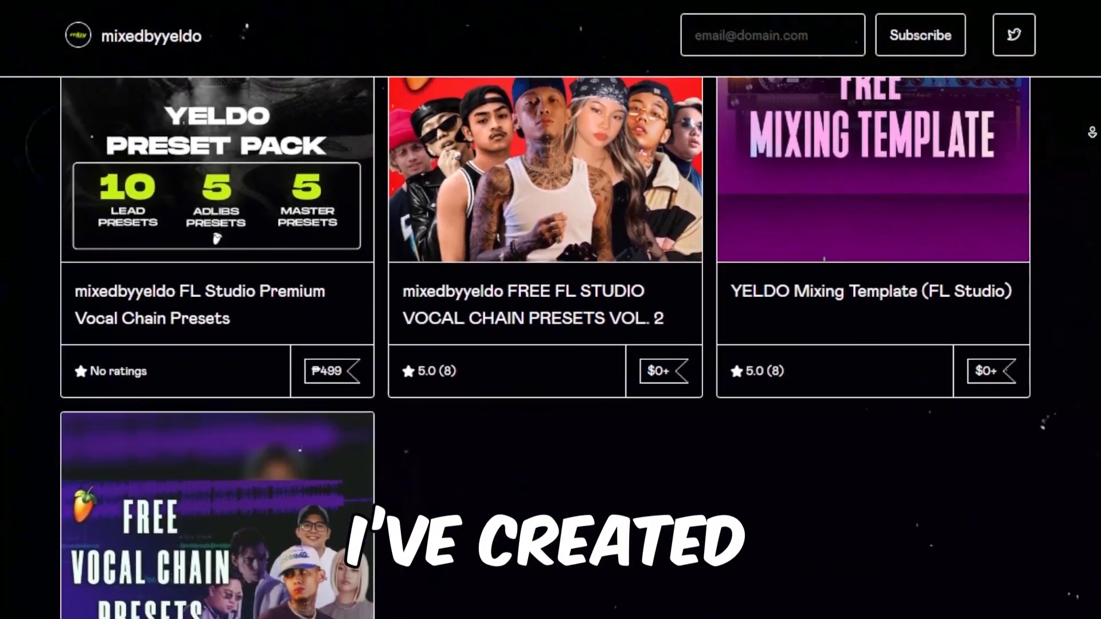
scroll(1092, 132, "down", 3)
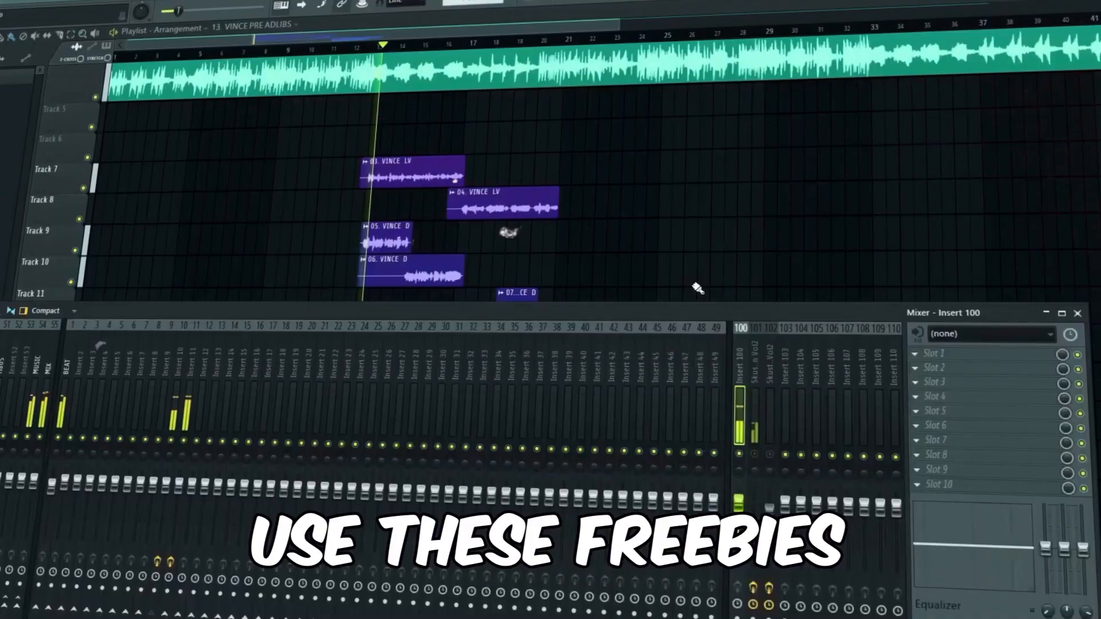
key("alt+Tab")
left_click(692, 284)
left_click_drag(235, 312, 1028, 489)
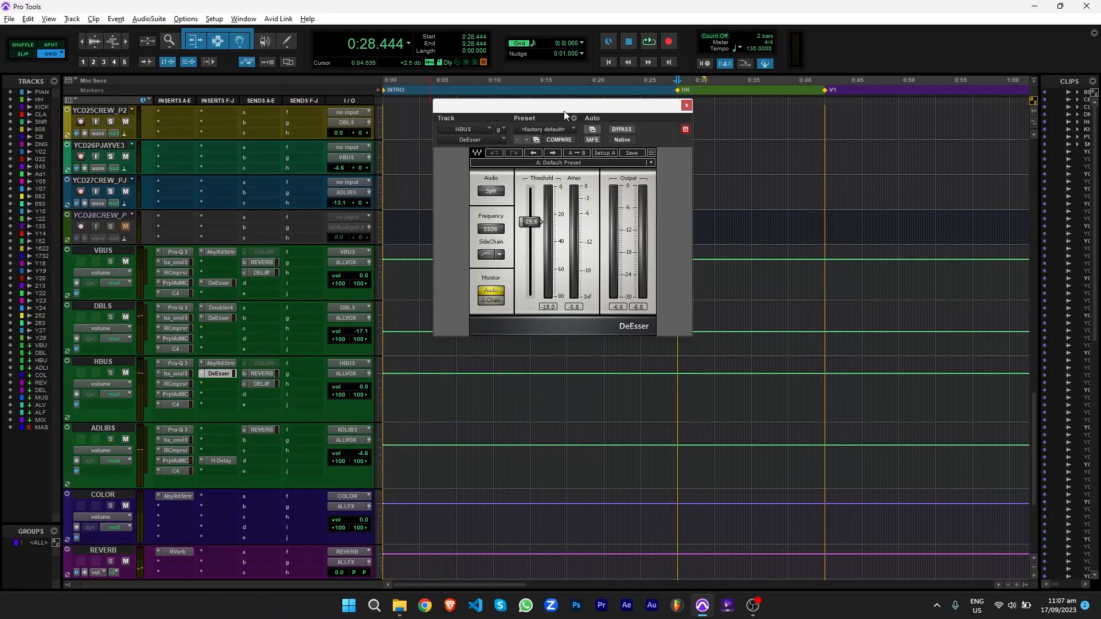
Close the HBUS DeEsser and review the HBUS reverb send with the RVerb plug-in while the hook plays
left_click_drag(567, 112, 623, 182)
left_click(743, 175)
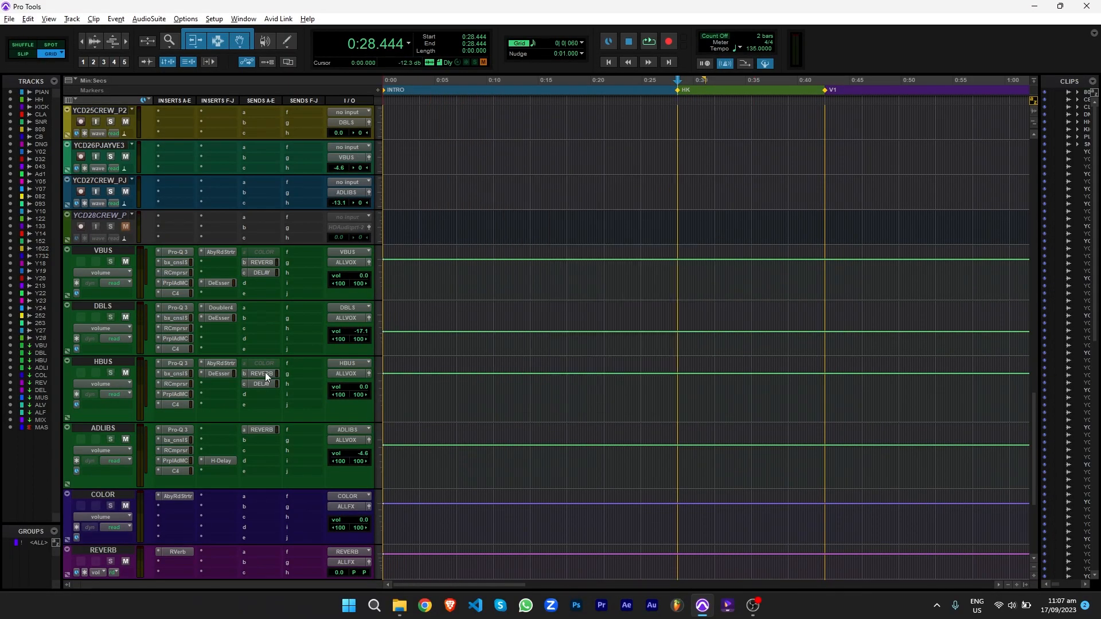
left_click(264, 373)
left_click(178, 552)
left_click_drag(625, 178, 405, 170)
key("space")
left_click_drag(654, 307, 655, 235)
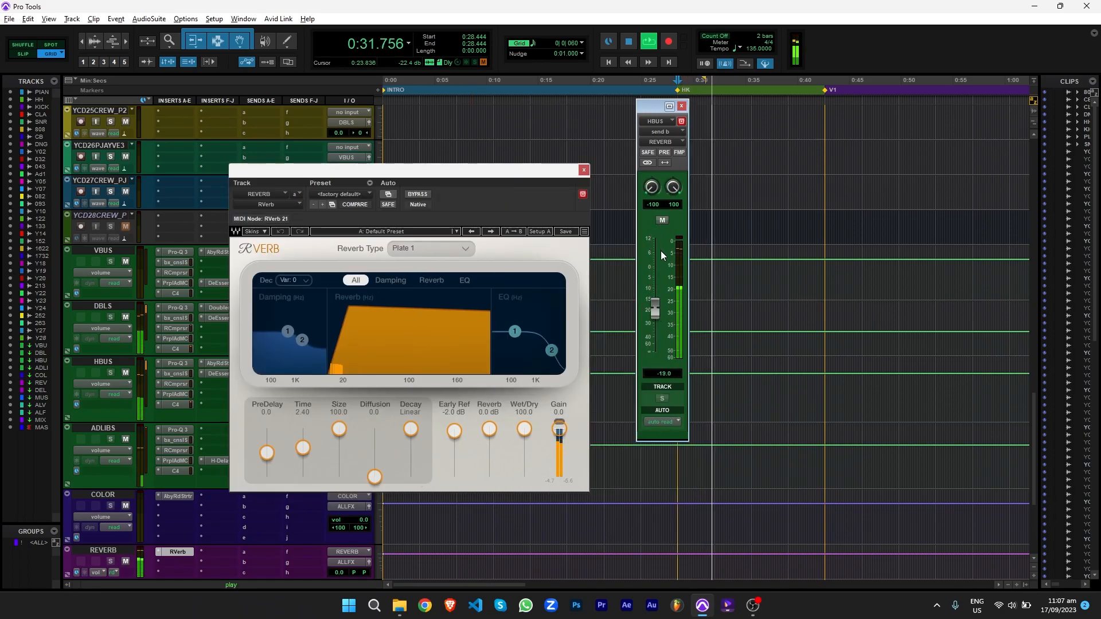
left_click(583, 170)
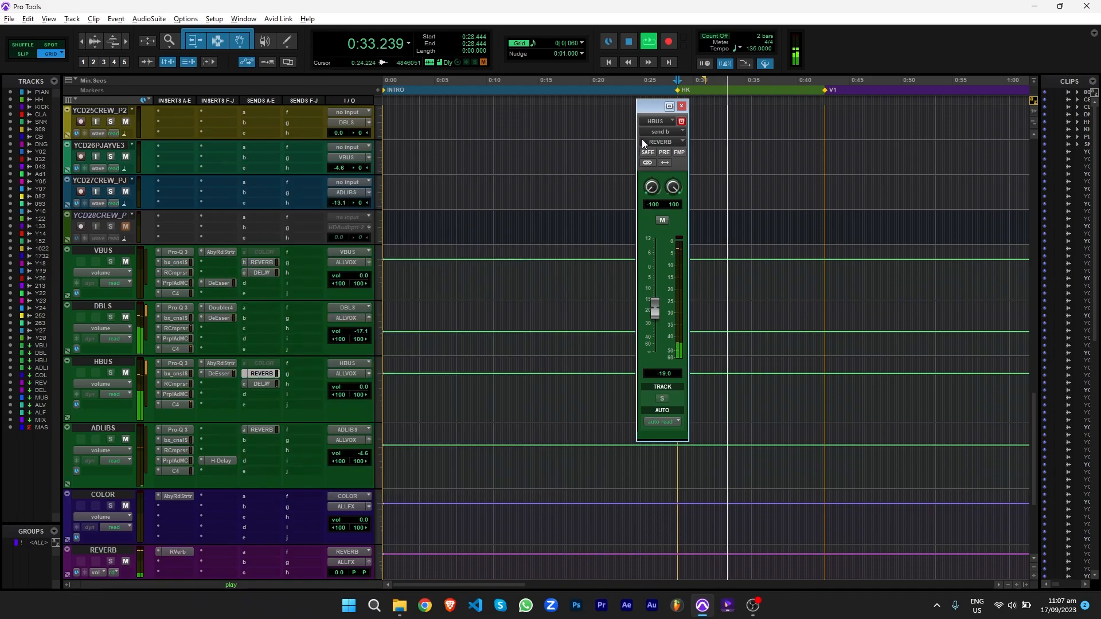
left_click(680, 109)
key("space")
Open the HBUS delay send with the Manny Marroquin Delay on the DELAY track, play the hook through it, and close both
left_click(261, 384)
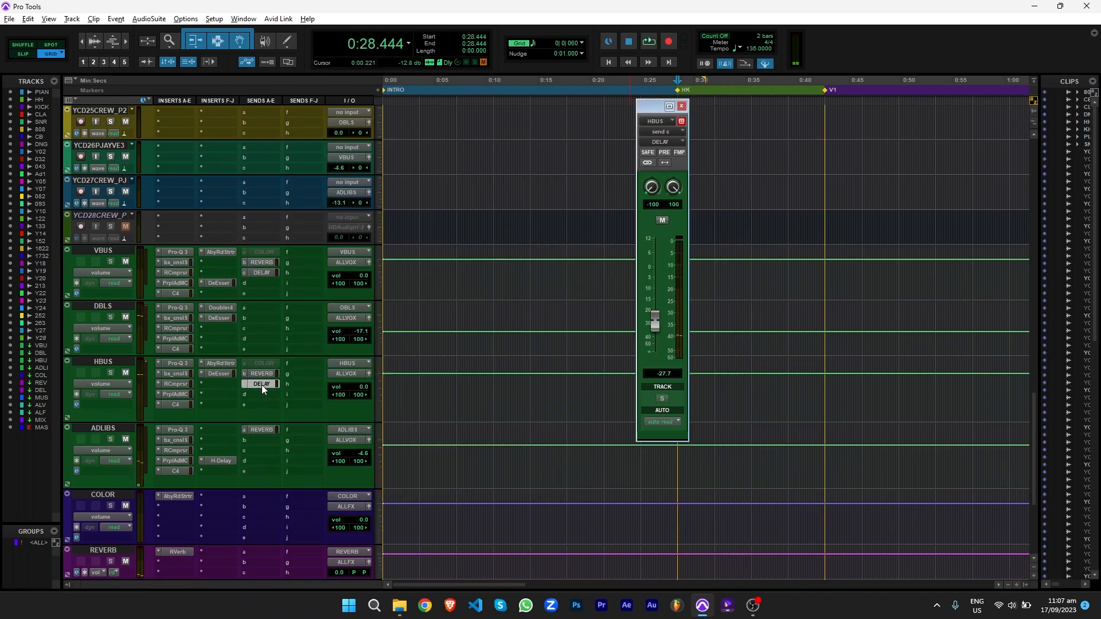
scroll(262, 384, "down", 2)
left_click(178, 517)
left_click_drag(445, 182, 393, 187)
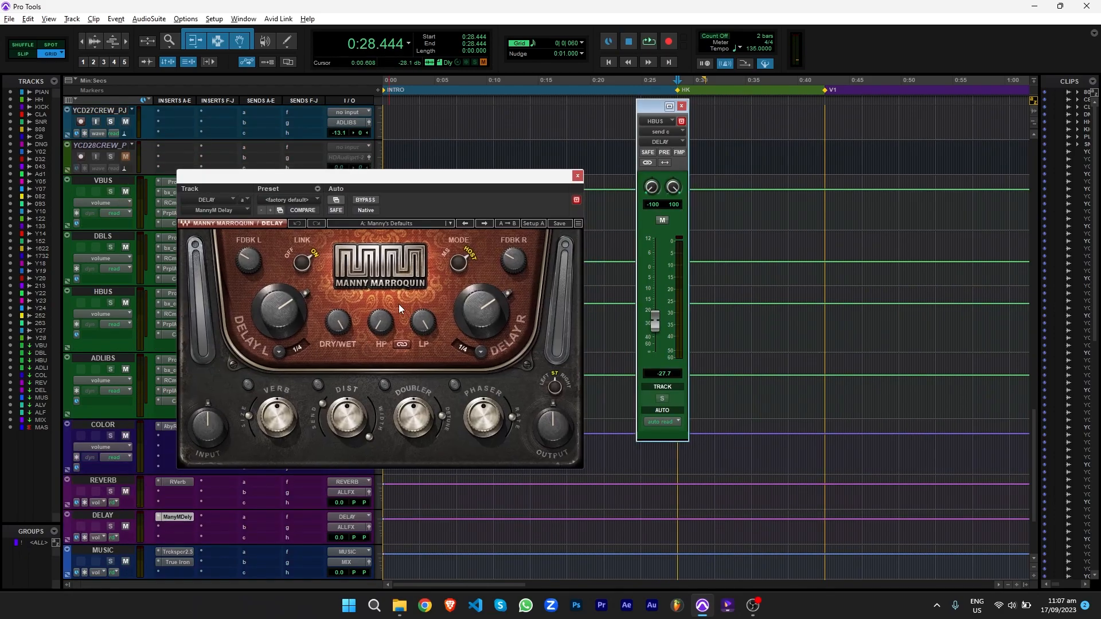
key("space")
left_click_drag(655, 321, 663, 267)
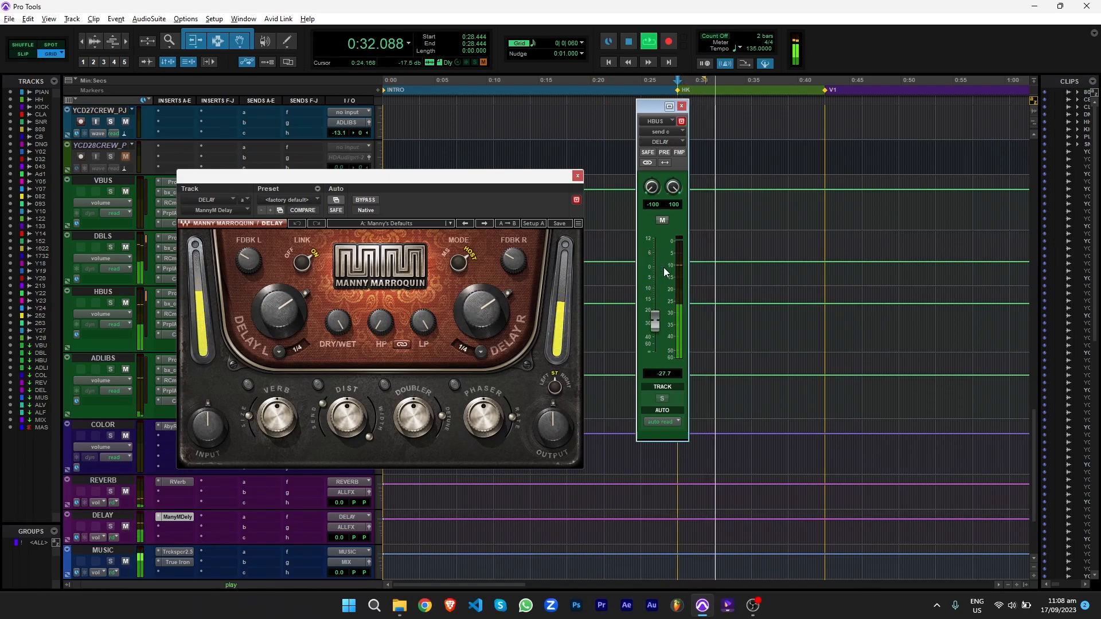
left_click(578, 176)
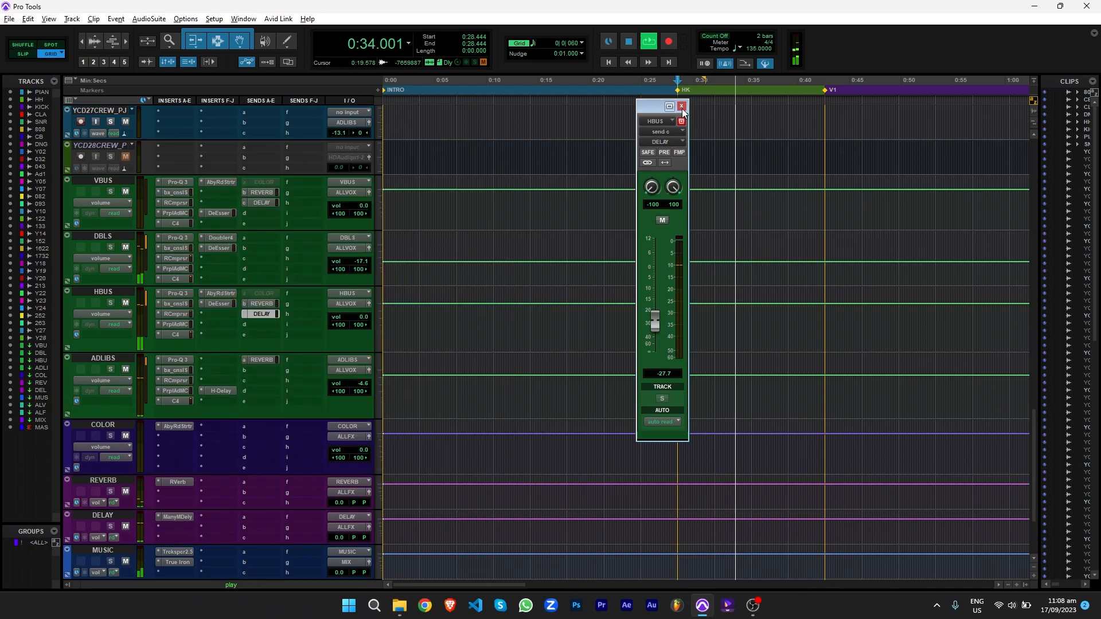
left_click(683, 108)
key("space")
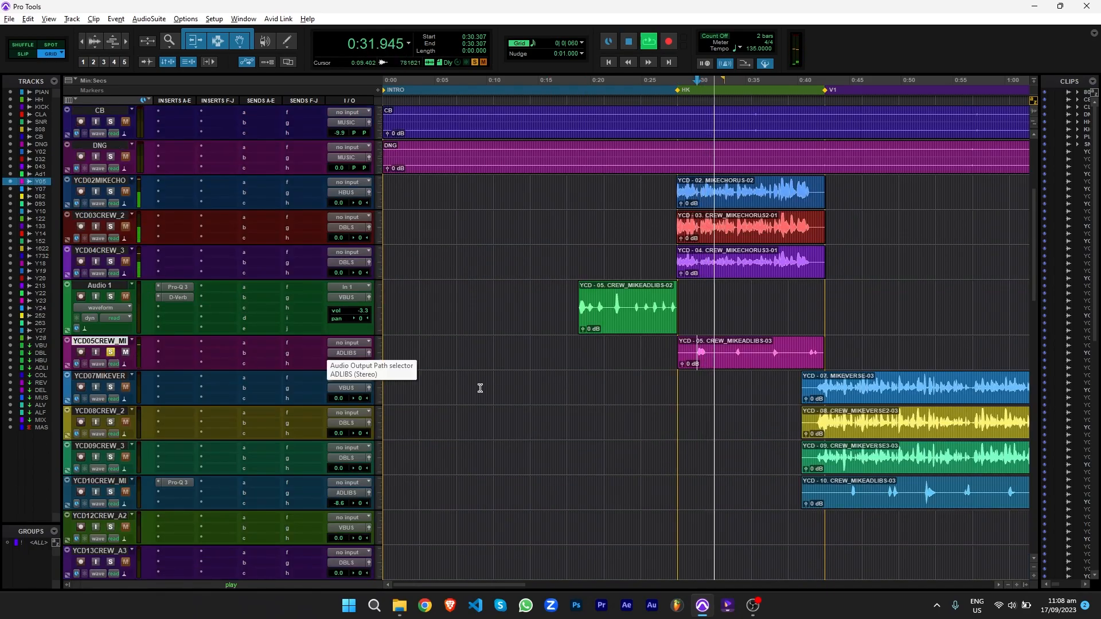
Open the H-Delay on the ADLIBS bus, play the soloed hook ad-libs through it, and close the plug-in
key("space")
scroll(478, 453, "down", 10)
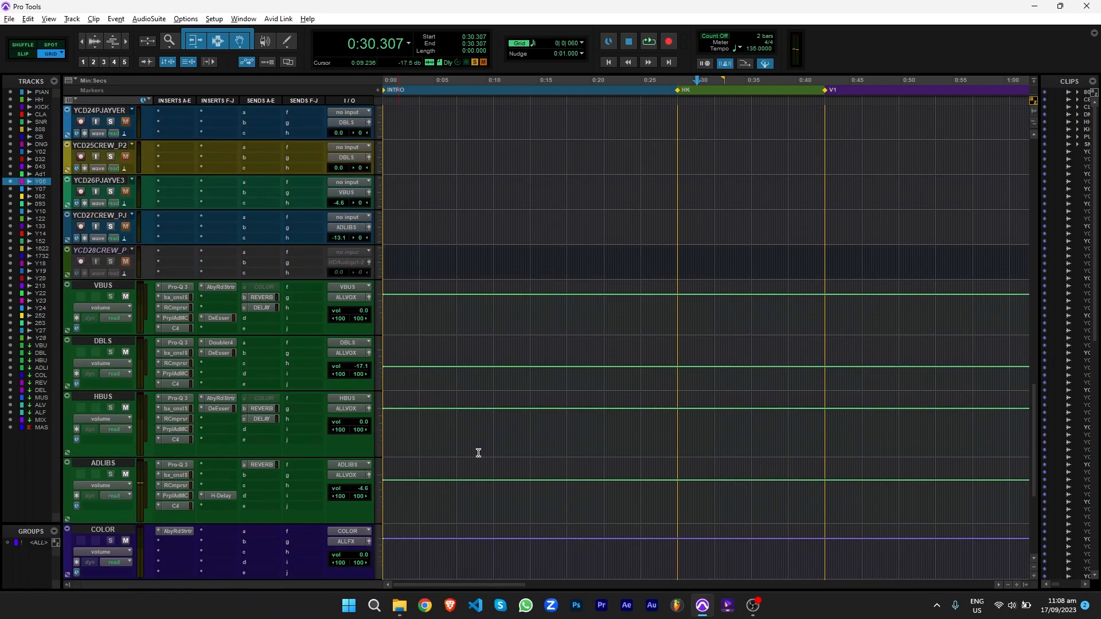
scroll(478, 453, "down", 2)
left_click(226, 427)
left_click_drag(348, 185, 420, 202)
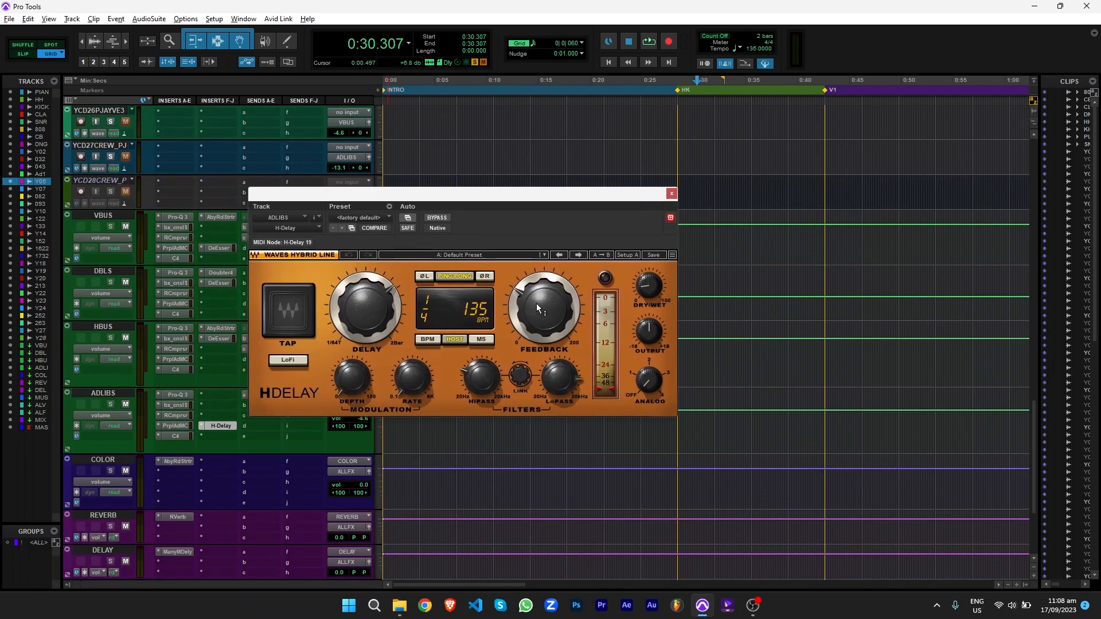
key("space")
mouse_move(515, 286)
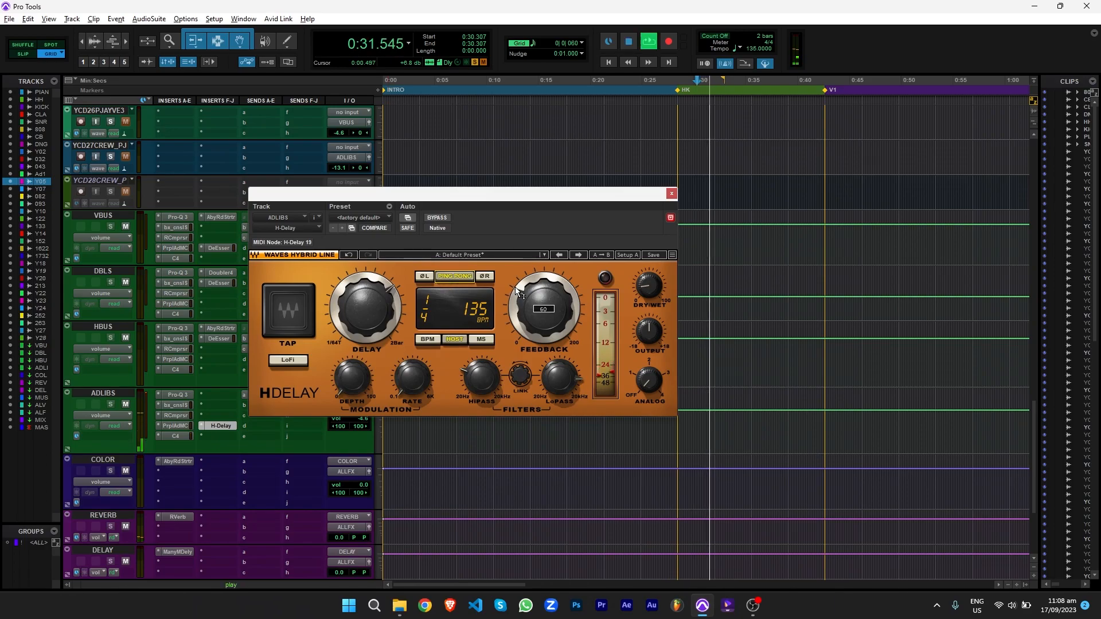
key("space")
left_click(672, 193)
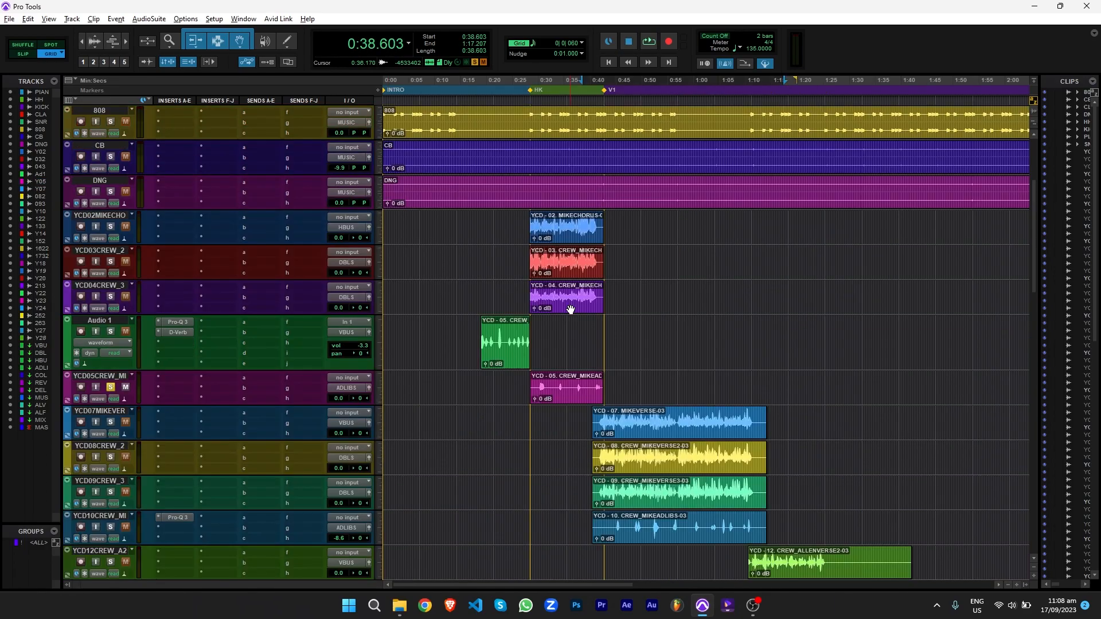
Audition the hook doubles through the Doubler on the DBLS bus with HBUS muted, and close the plug-in
left_click(571, 309)
left_click(563, 273, "shift")
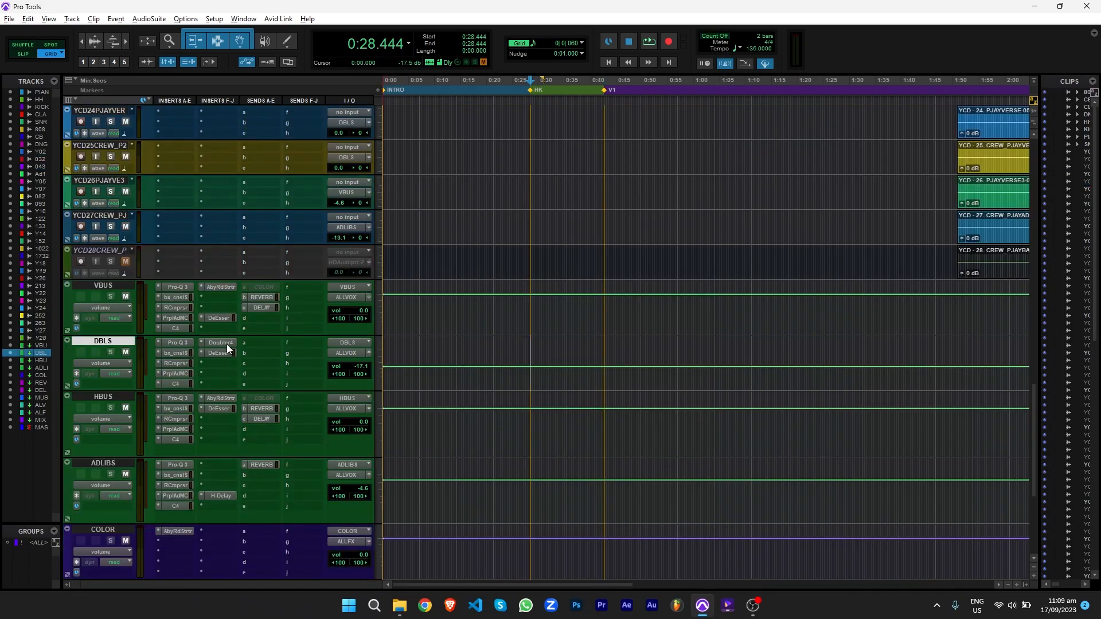
left_click(226, 344)
left_click_drag(315, 199, 463, 199)
key("space")
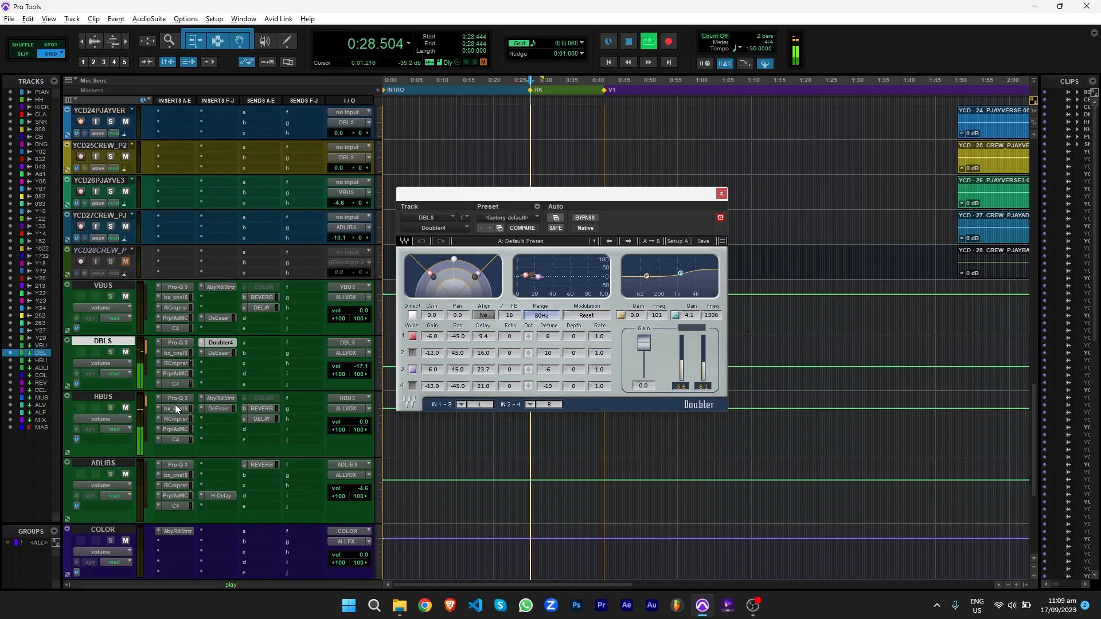
left_click(126, 407)
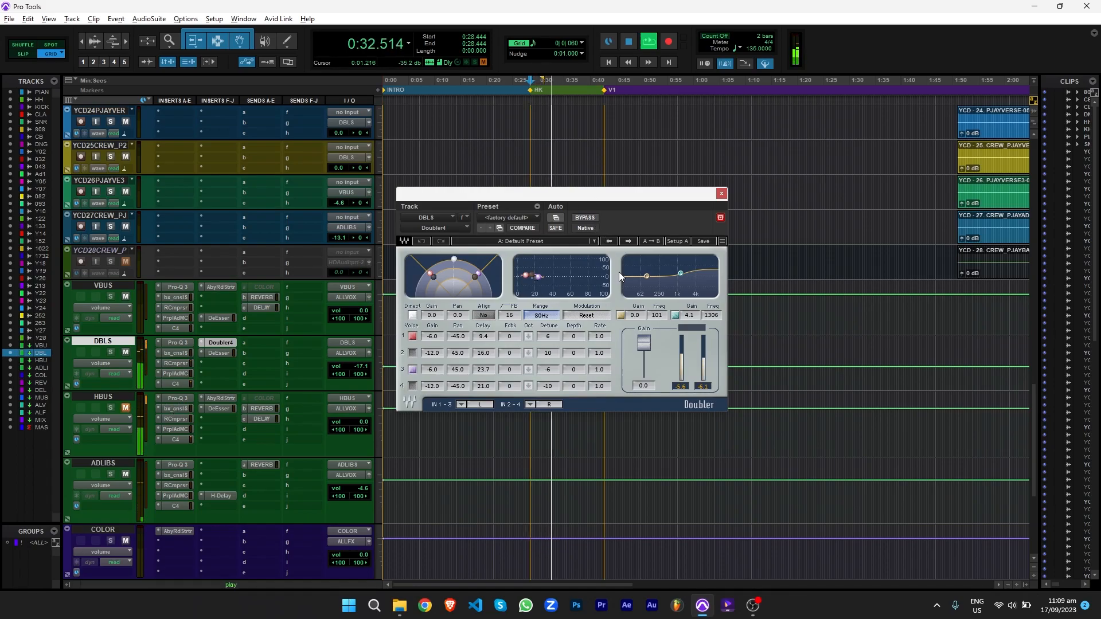
key("space")
left_click(721, 193)
Look over the first verse's lead, double and ad-lib clips in the timeline
scroll(582, 313, "up", 10)
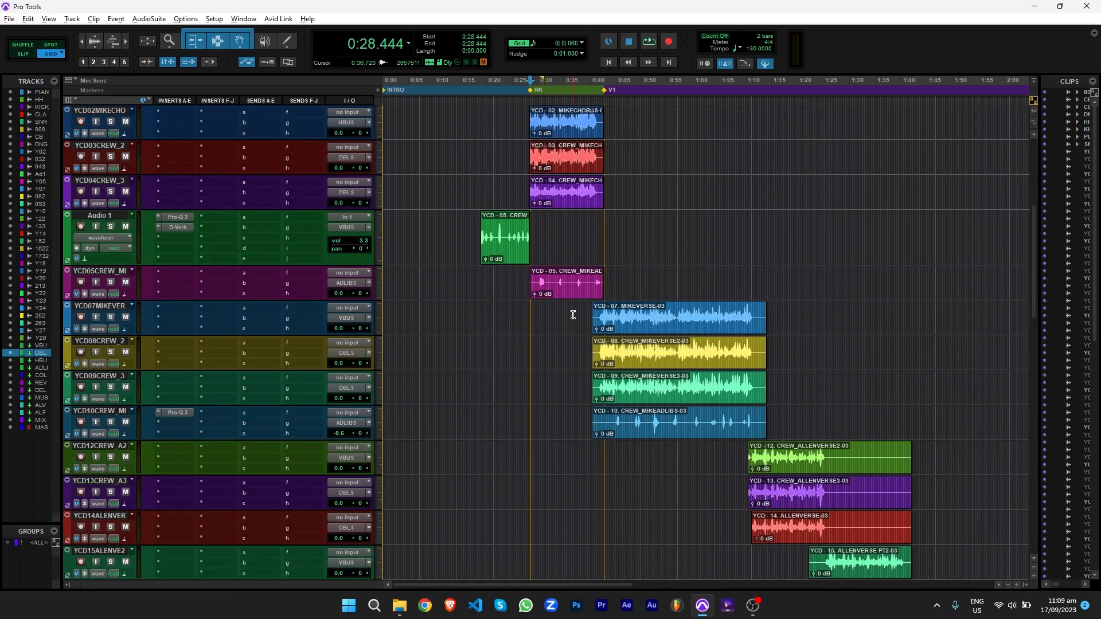
left_click_drag(573, 302, 790, 390)
left_click(782, 353)
left_click_drag(581, 322, 817, 322)
left_click_drag(582, 354, 779, 396)
left_click_drag(586, 422, 802, 422)
Solo the Audio 1 track, play its intro clip from the start, and inspect its Pro-Q 3 EQ curve
left_click(481, 285)
key("space")
left_click(110, 228)
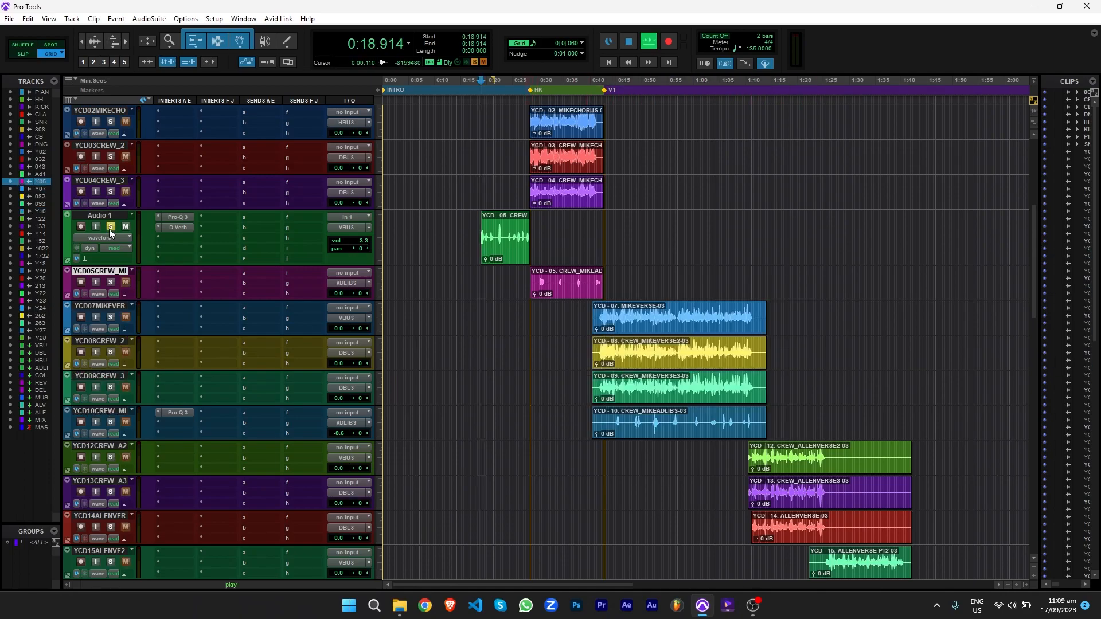
key("space")
left_click(174, 217)
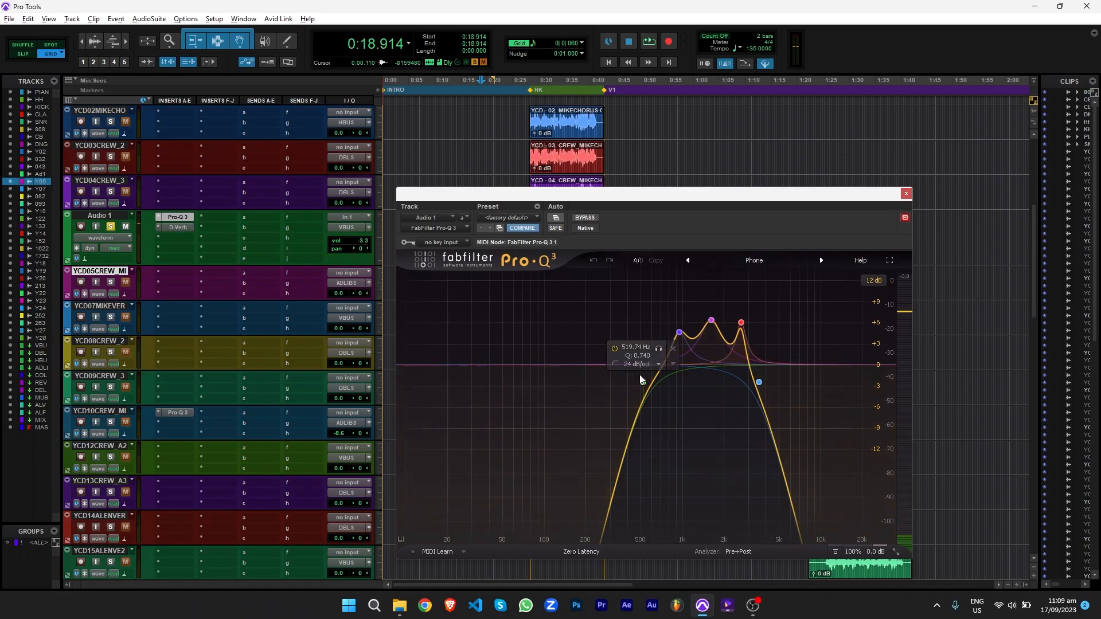
left_click(909, 195)
Open D-Verb on the Audio 1 track, set its mix to 18% during playback, and close the plug-in
left_click(178, 227)
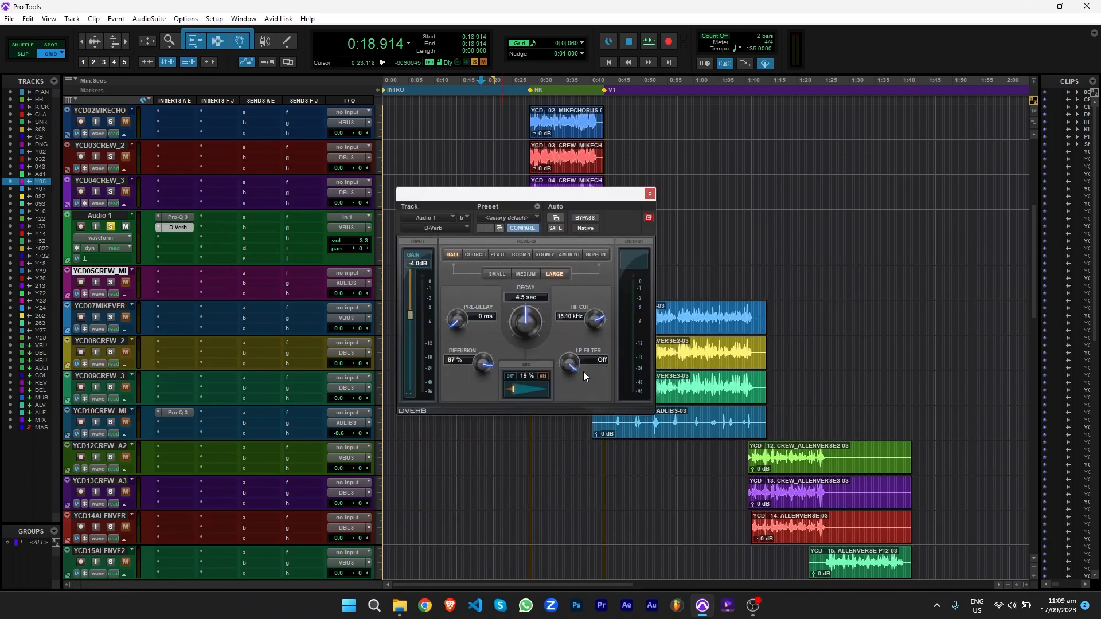
key("space")
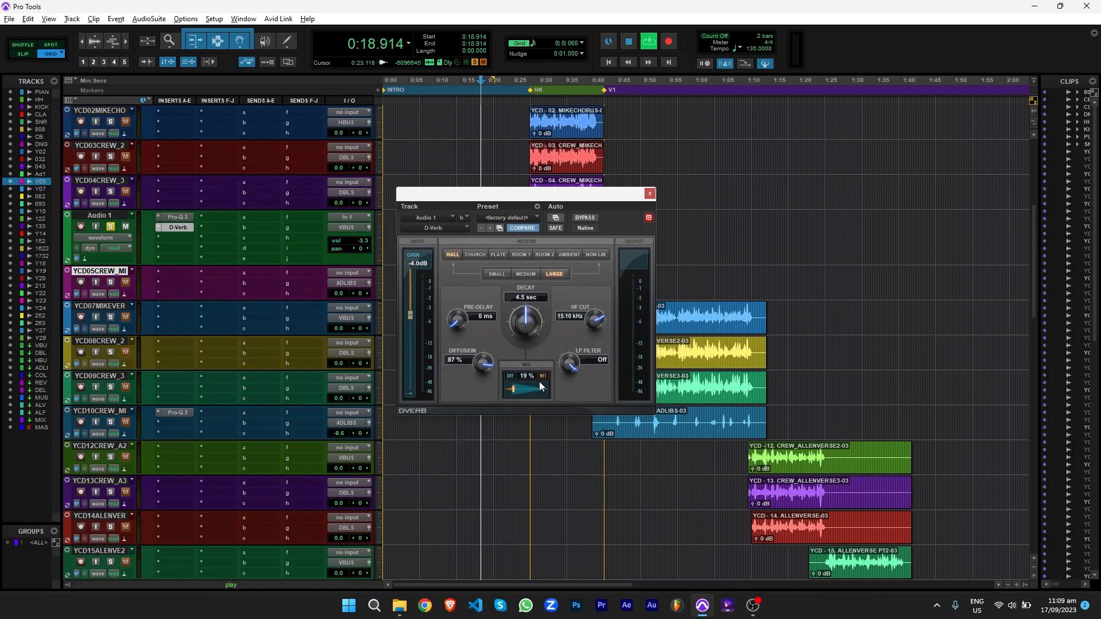
mouse_move(514, 388)
left_mouse_down()
mouse_move(546, 388)
mouse_move(518, 389)
left_mouse_up()
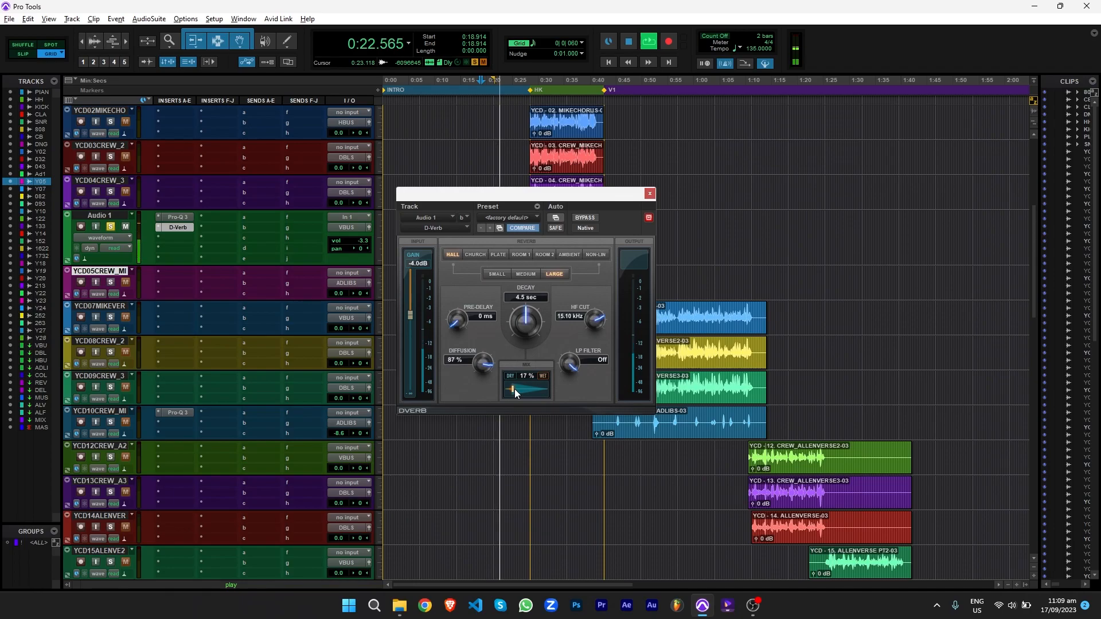
left_click_drag(515, 390, 515, 389)
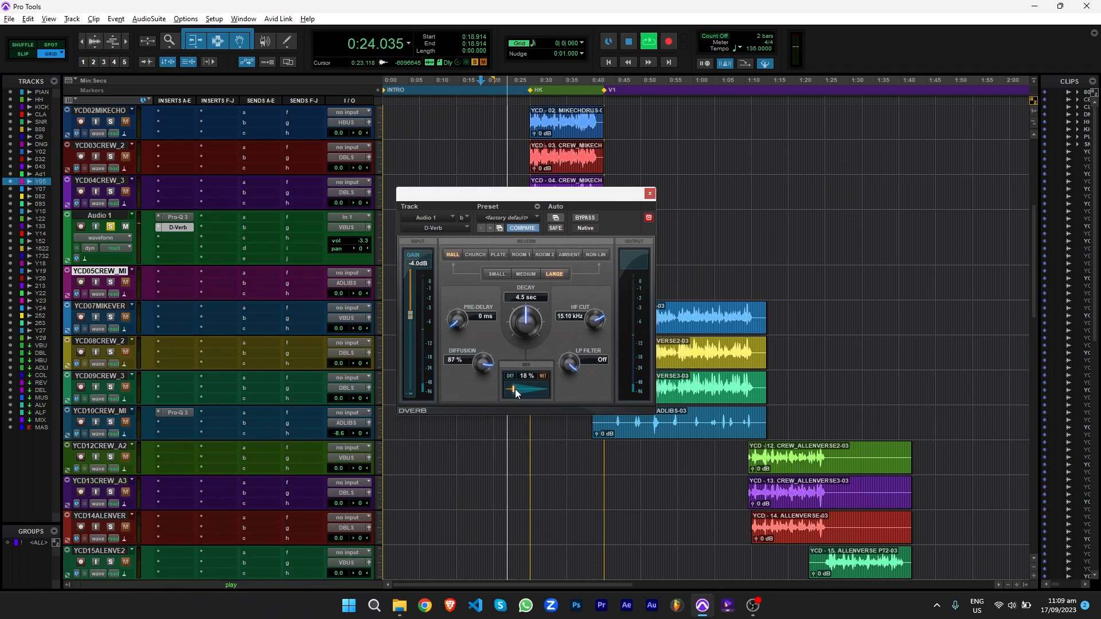
left_click(650, 194)
key("space")
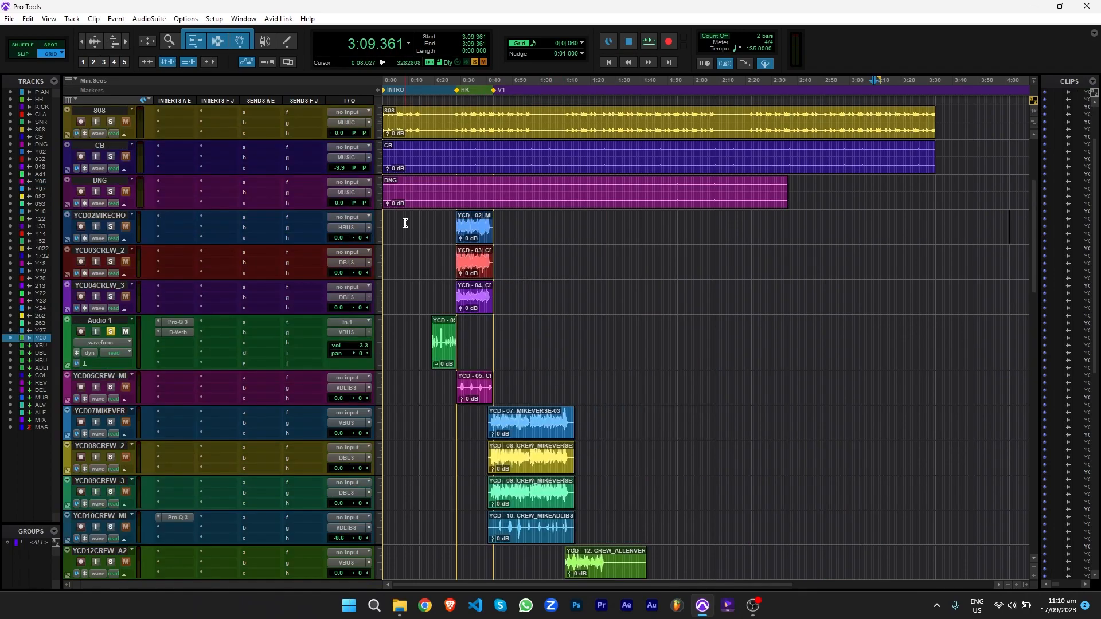
Open Trackspacer 2.5 on the MUSIC track, shrink its window, and play the song from the HK marker
left_click_drag(404, 224, 875, 448)
scroll(582, 415, "down", 3)
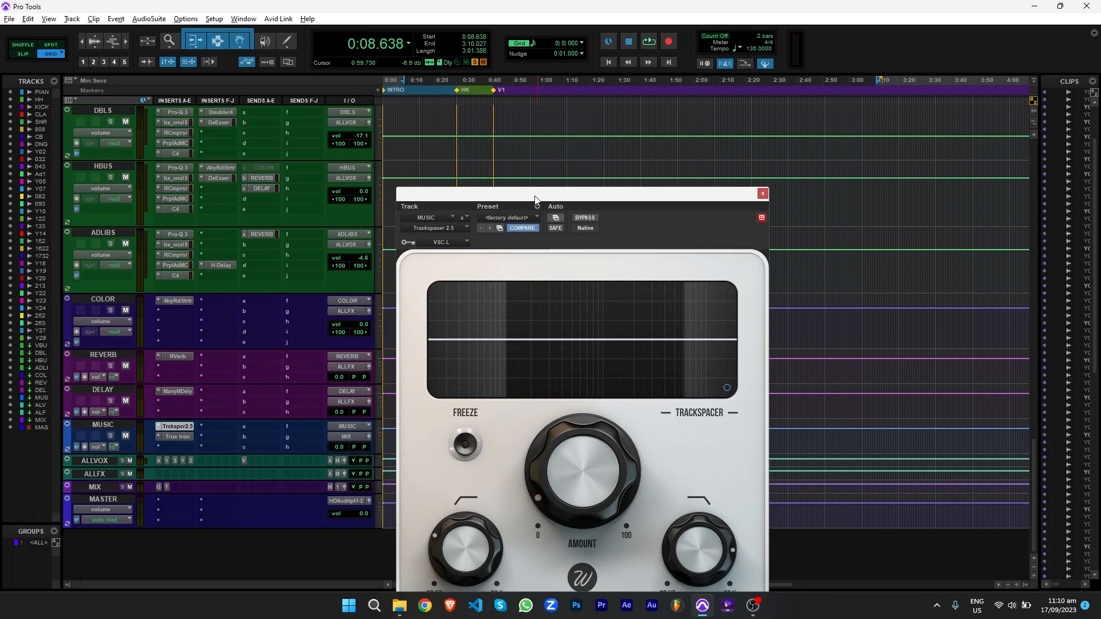
left_click_drag(534, 200, 533, 117)
left_click_drag(761, 534, 642, 395)
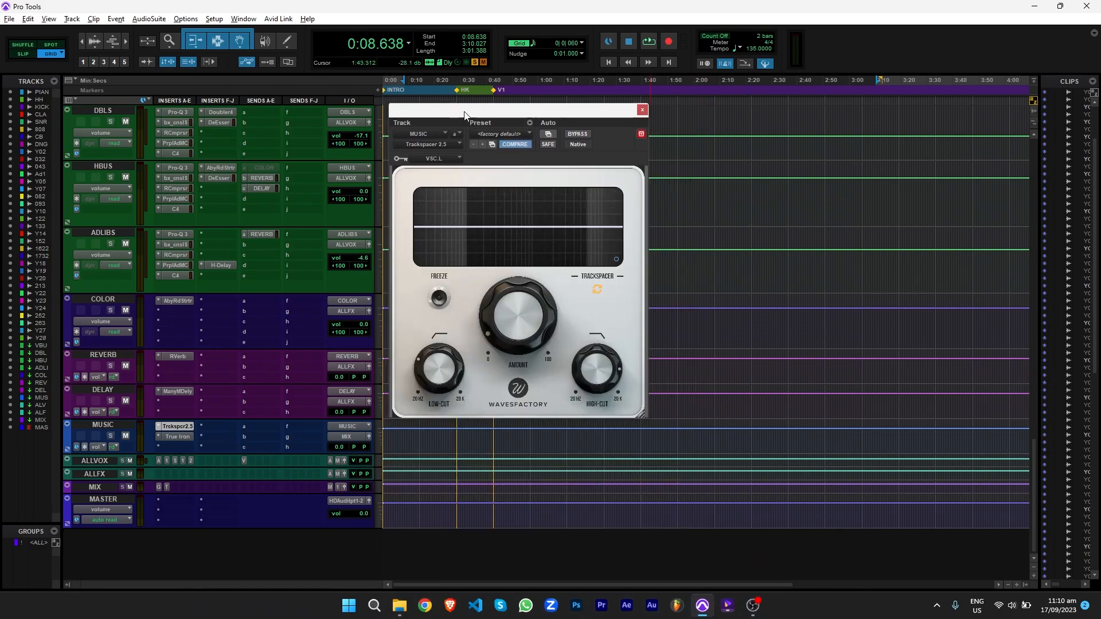
left_click_drag(464, 115, 543, 169)
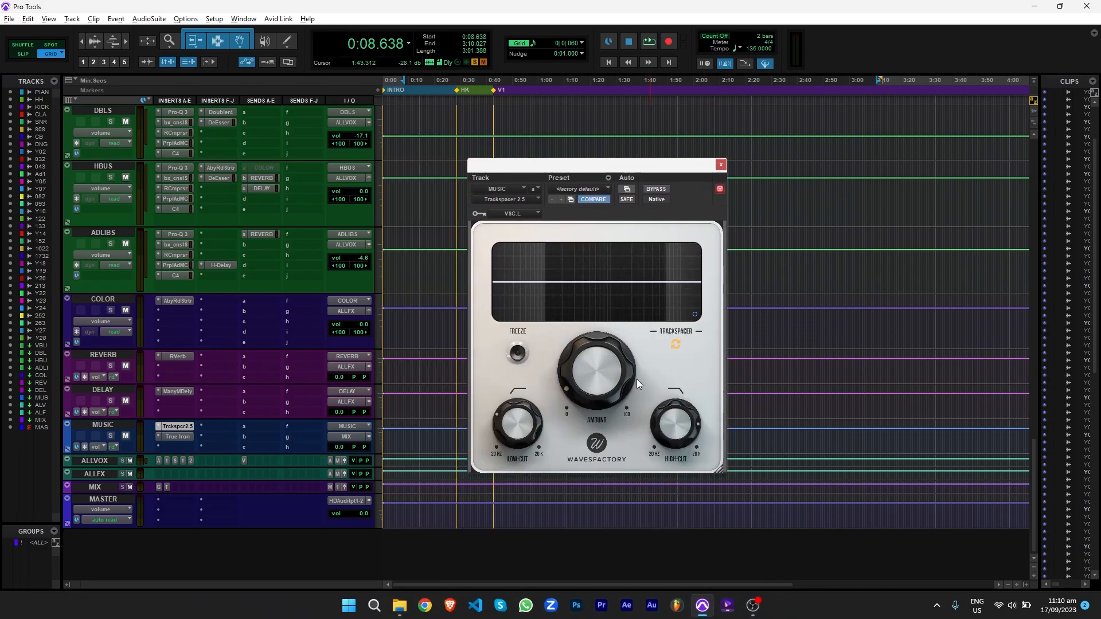
key("space")
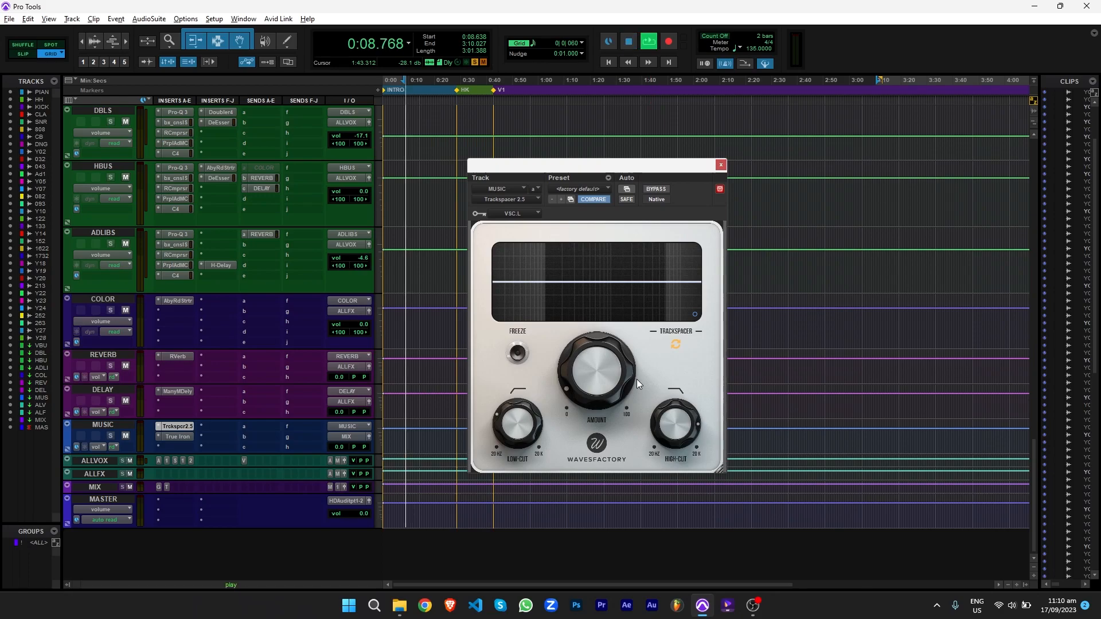
left_click(457, 90)
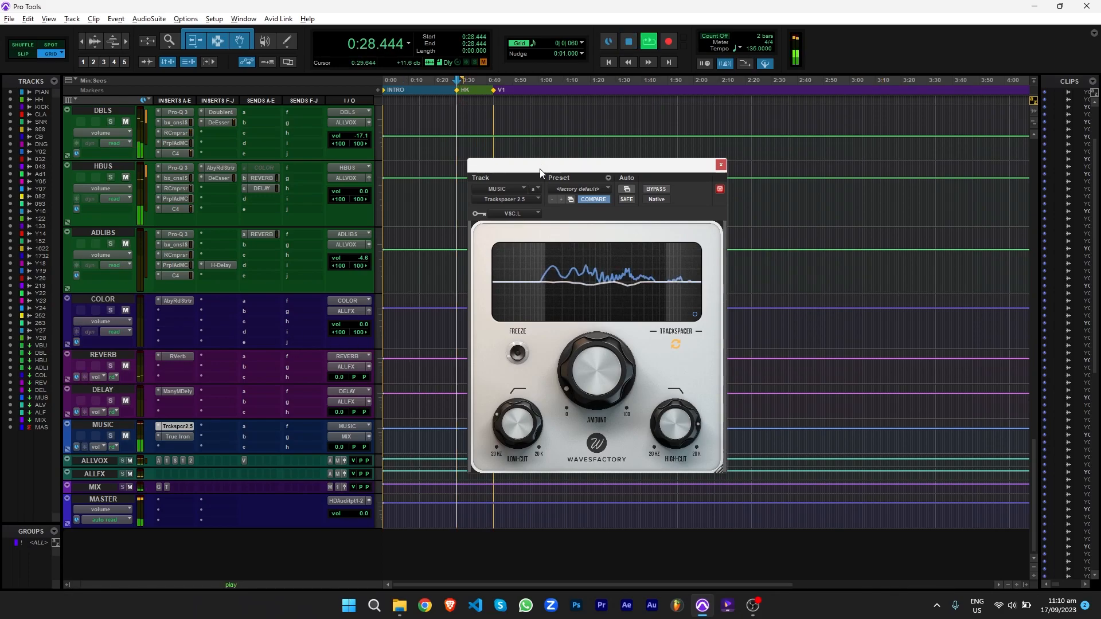
Raise Trackspacer's amount to exaggerate the ducking of the music, lower it again, and close the plug-in
left_click_drag(594, 382, 638, 44)
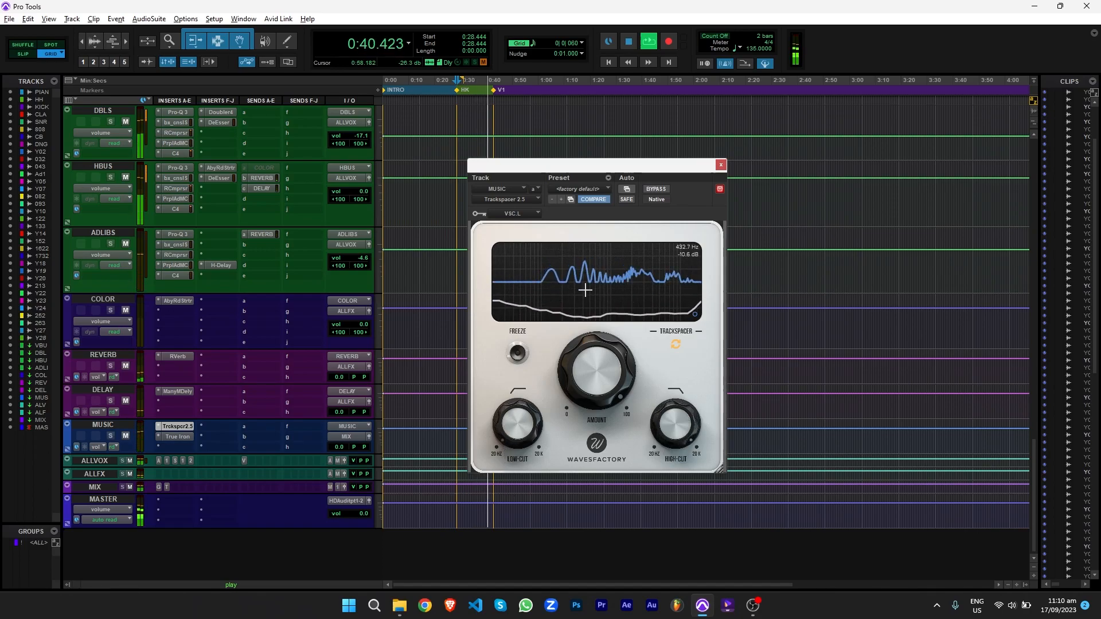
left_click_drag(590, 361, 590, 424)
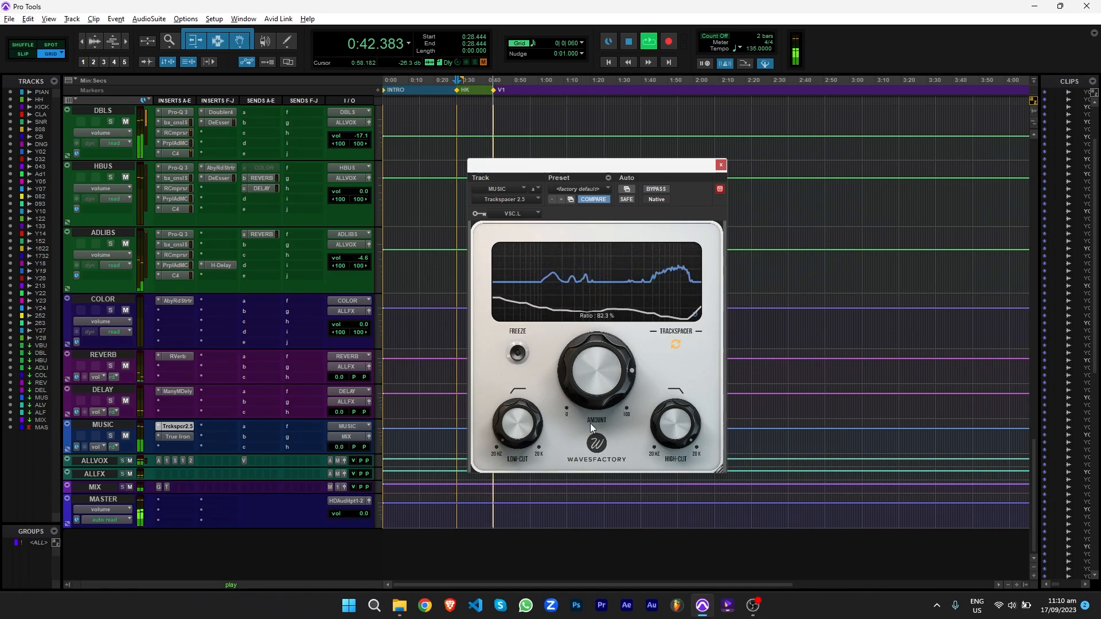
key("space")
left_click_drag(590, 333, 588, 370)
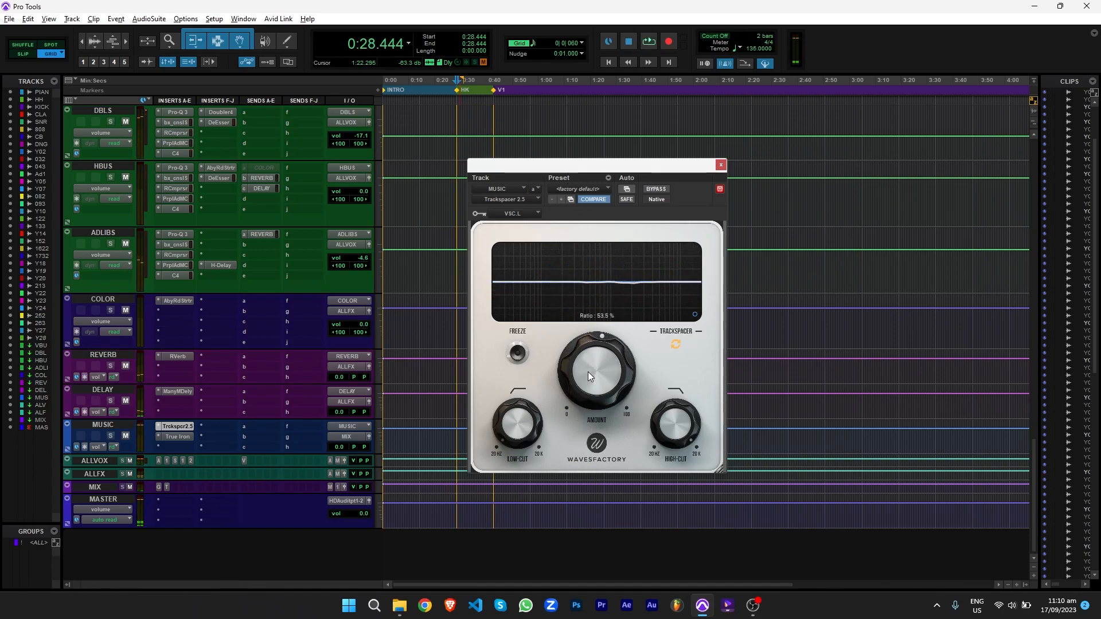
left_click_drag(576, 420, 577, 405)
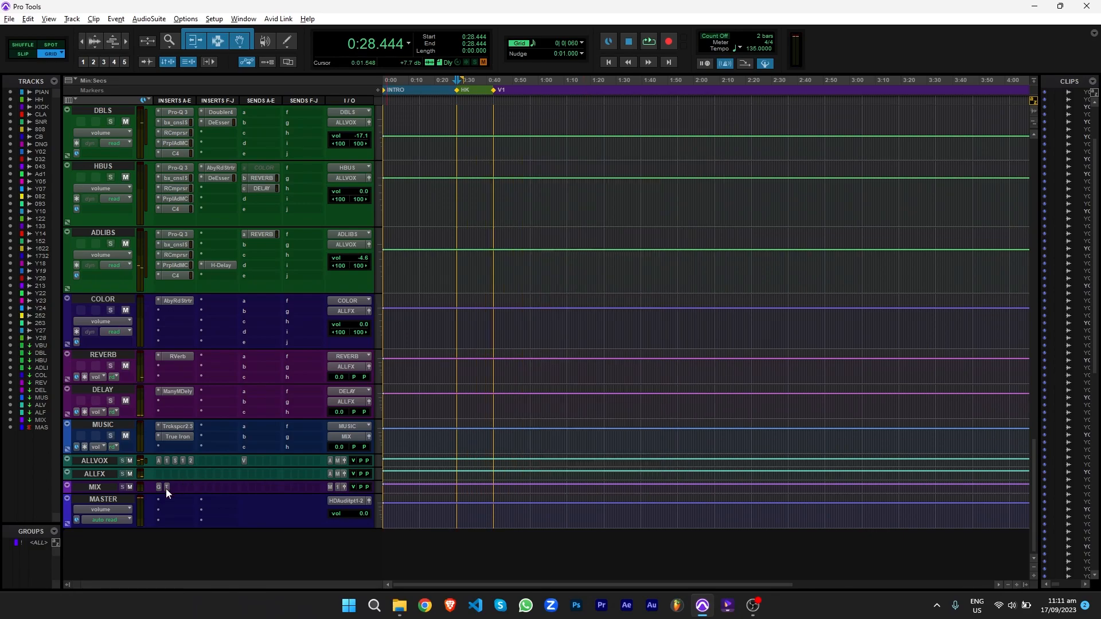
Open The God Particle on the MIX track, watch its meters while the song plays, close the plug-in, and stop playback
left_click(166, 486)
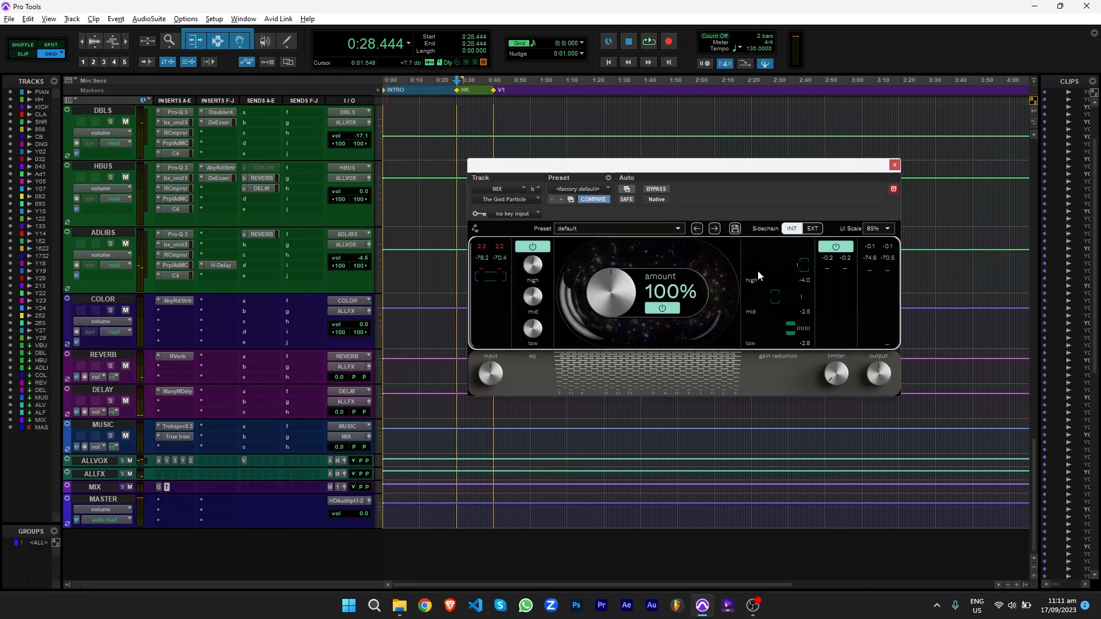
left_click_drag(674, 174, 548, 174)
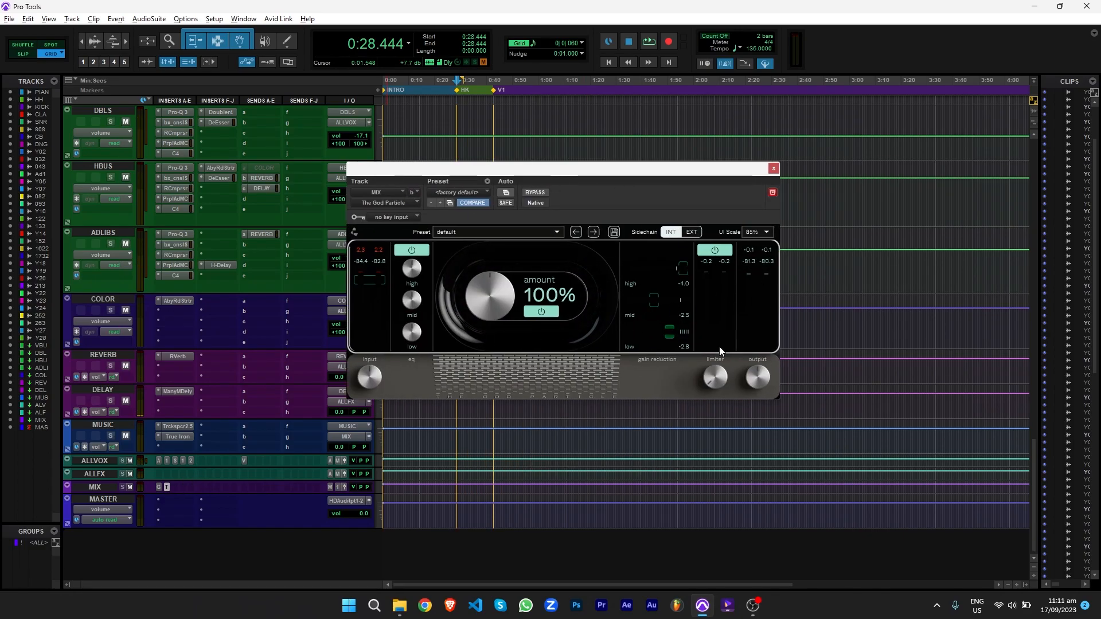
key("space")
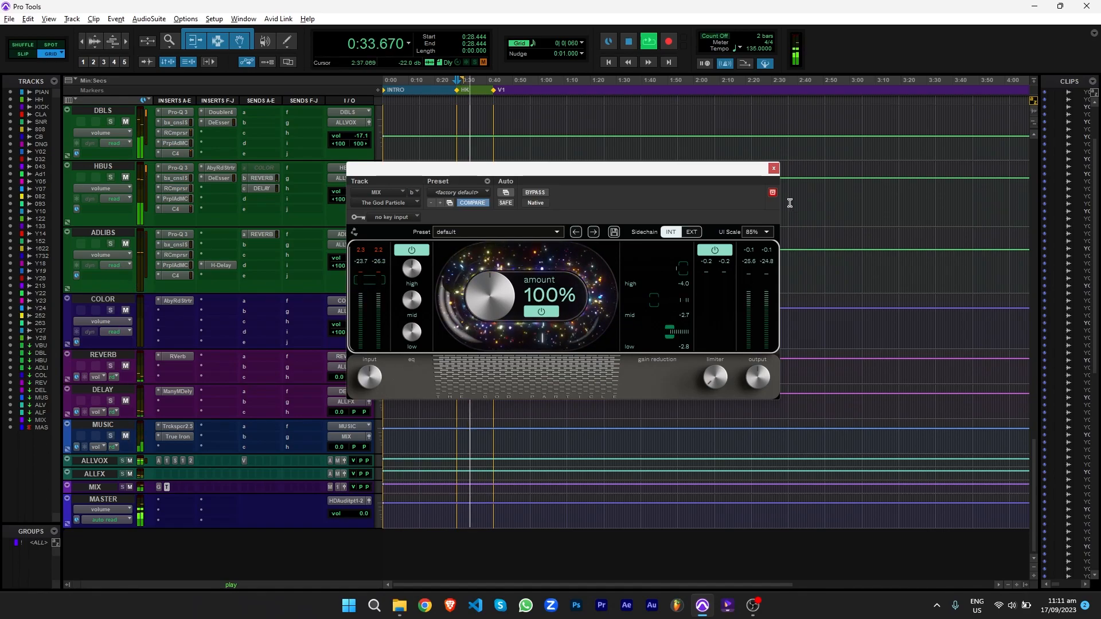
left_click(774, 168)
key("space")
Play the song from the V1 marker and follow the verse vocal, doubles and ad-lib tracks in the session
scroll(617, 282, "up", 10)
key("space")
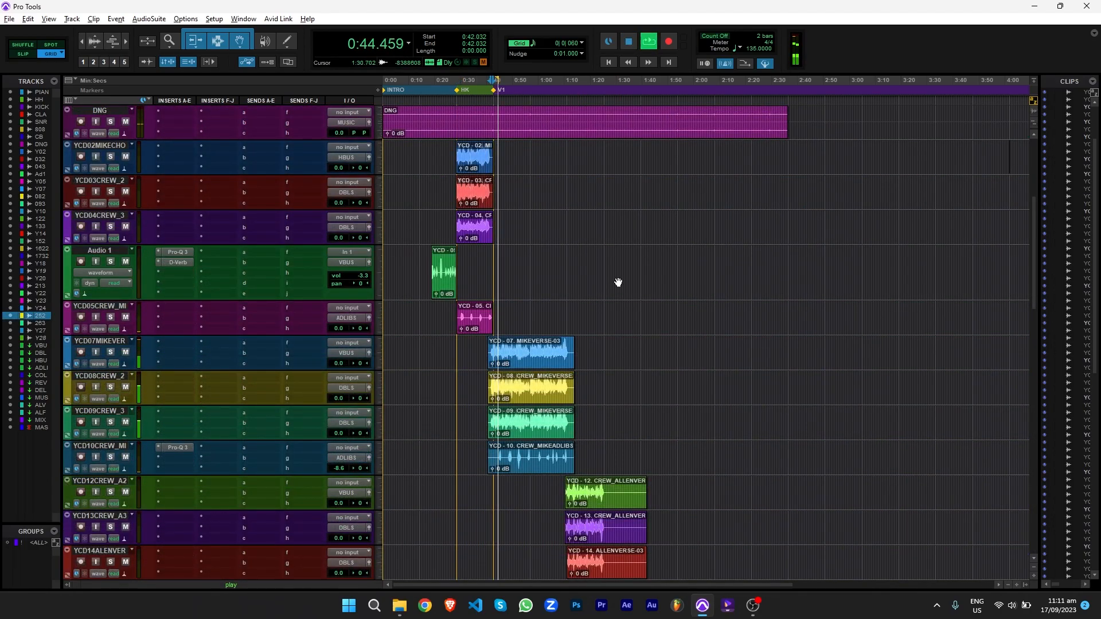
scroll(618, 282, "down", 1)
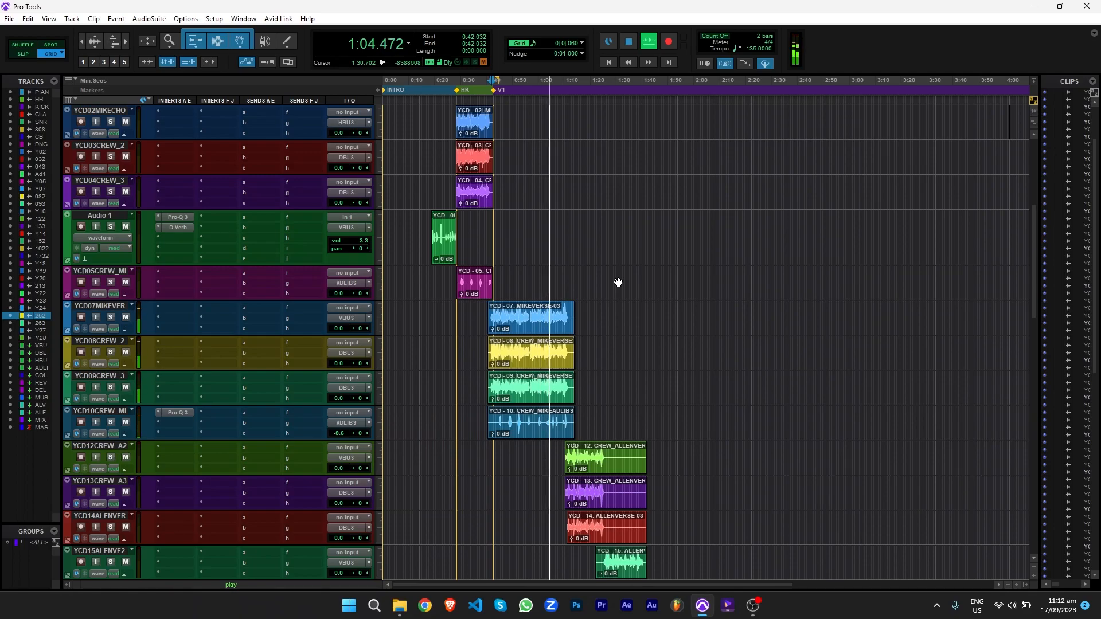
scroll(618, 280, "down", 3)
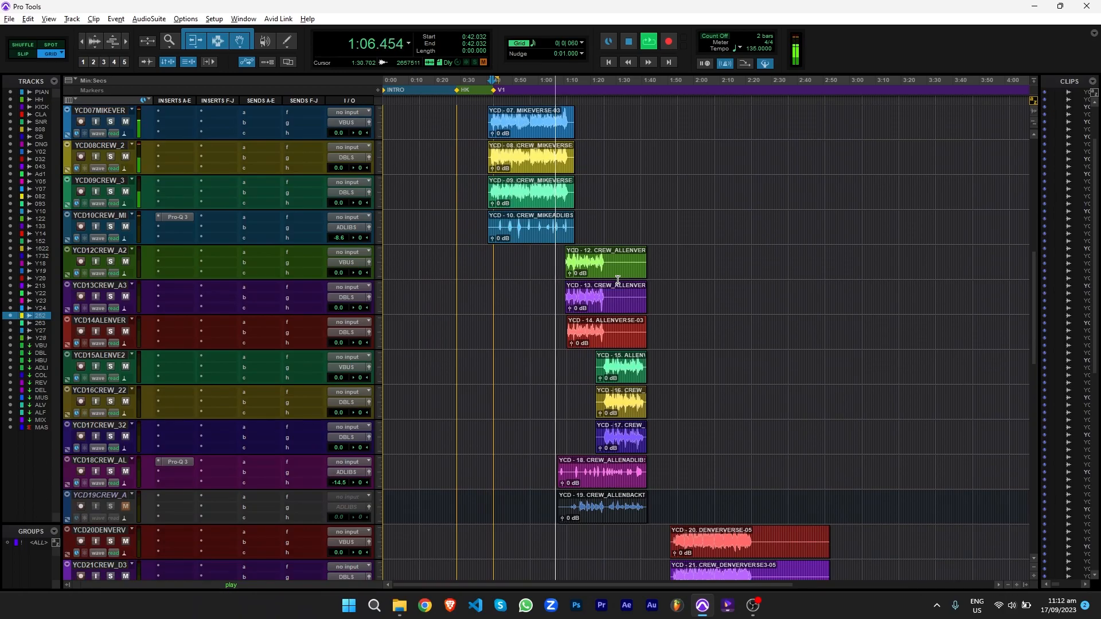
scroll(618, 279, "up", 8)
scroll(617, 280, "down", 3)
scroll(617, 280, "down", 12)
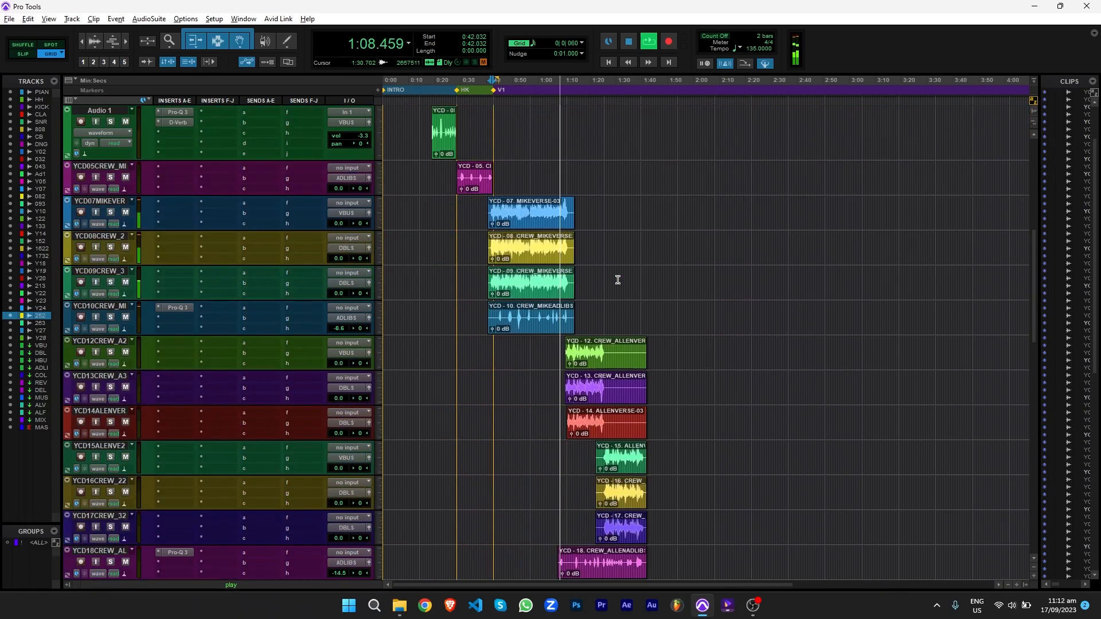